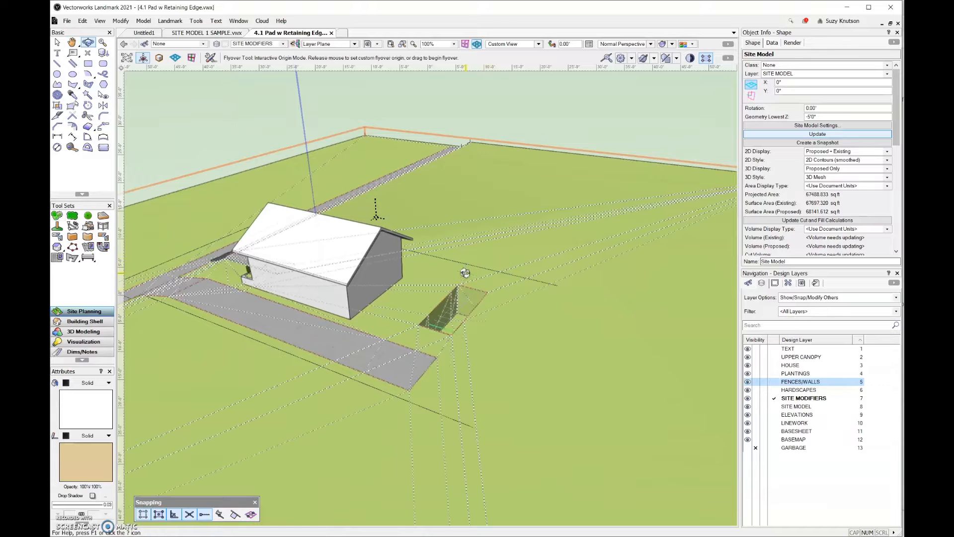
Examine in 3D how the site model's surface slopes between the far site corner, the house and the front walk.
{"action": "left_click", "coordinate": [466, 272]}
{"action": "mouse_move", "coordinate": [466, 272]}
{"action": "left_mouse_down"}
{"action": "mouse_move", "coordinate": [468, 285]}
{"action": "mouse_move", "coordinate": [607, 290]}
{"action": "mouse_move", "coordinate": [328, 325]}
{"action": "left_mouse_up"}
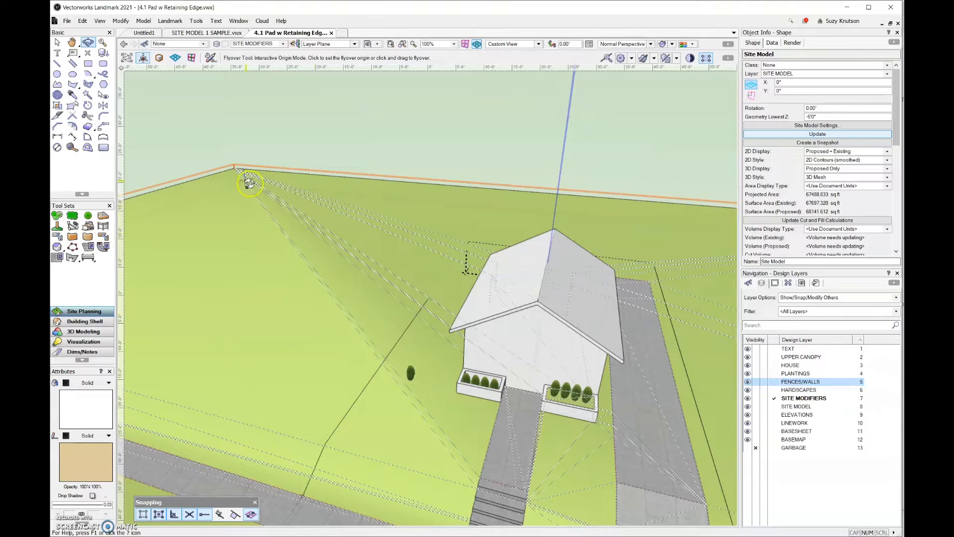
{"action": "left_click", "coordinate": [237, 169]}
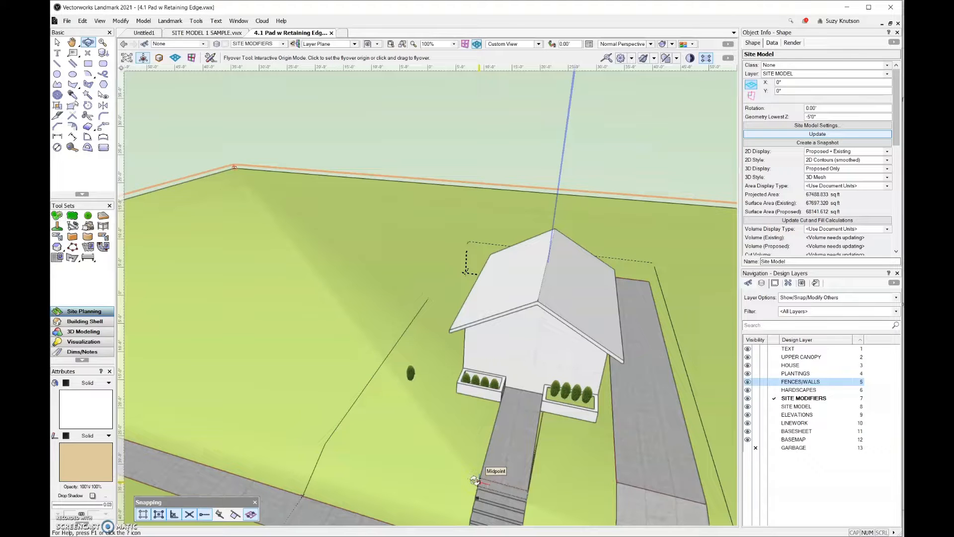
{"action": "left_click", "coordinate": [399, 458]}
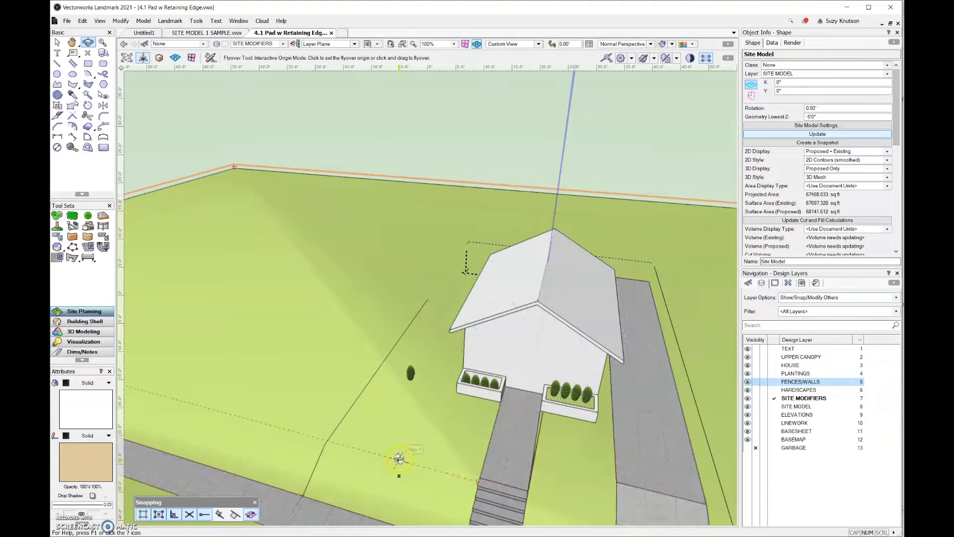
{"action": "left_click", "coordinate": [432, 371]}
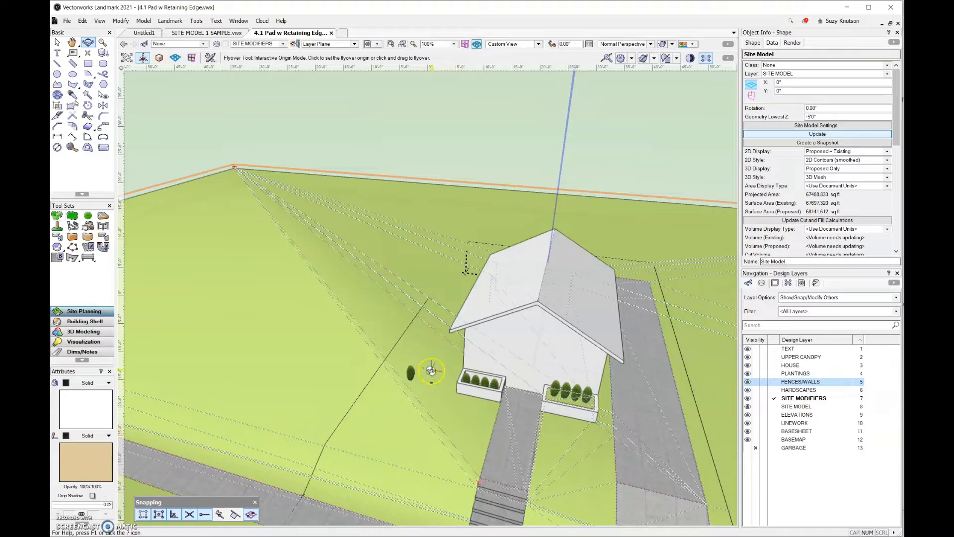
{"action": "left_click", "coordinate": [439, 270]}
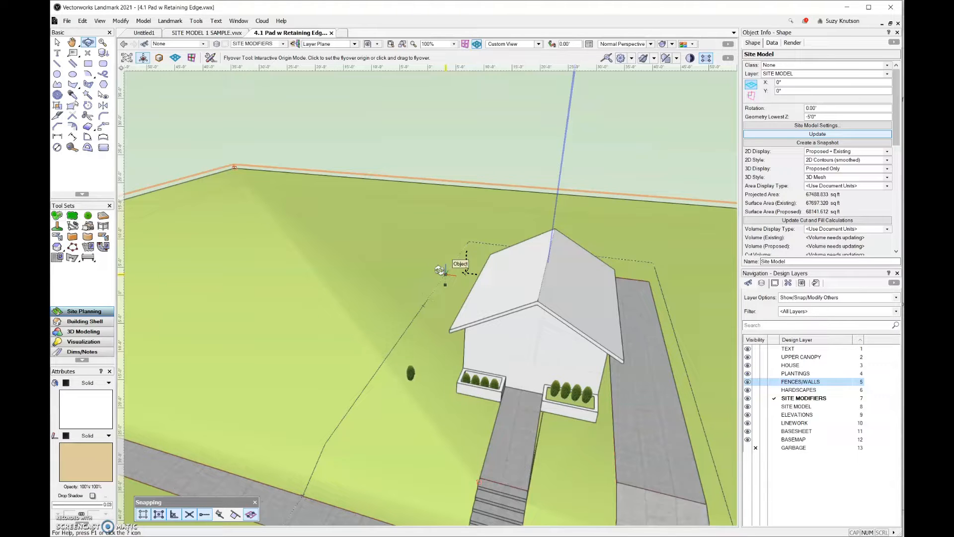
{"action": "left_click", "coordinate": [347, 252]}
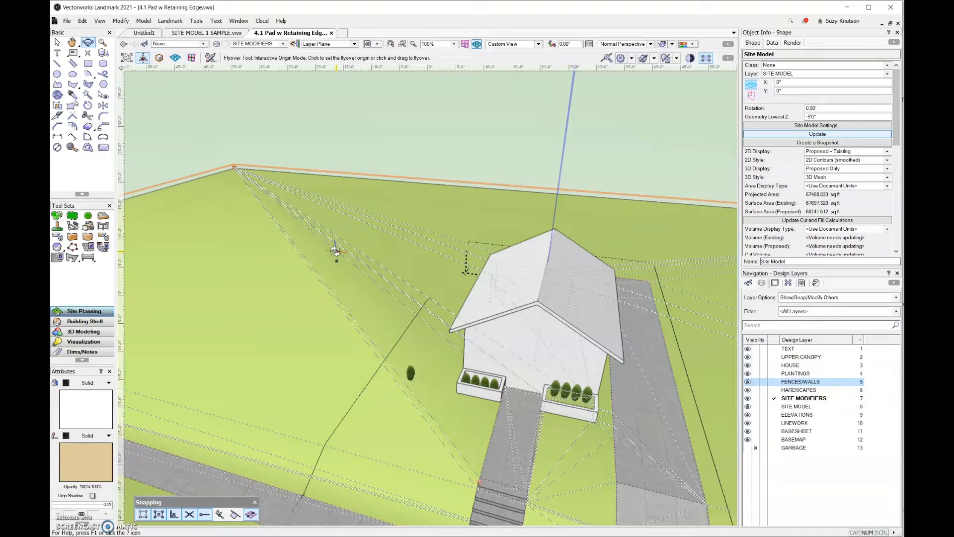
Begin a Grade Limits site modifier in Top/Plan view, tracing around the sidewalk's west end and along the contours to the front walk.
{"action": "left_click", "coordinate": [58, 43]}
{"action": "key", "text": "F5"}
{"action": "left_click", "coordinate": [273, 259]}
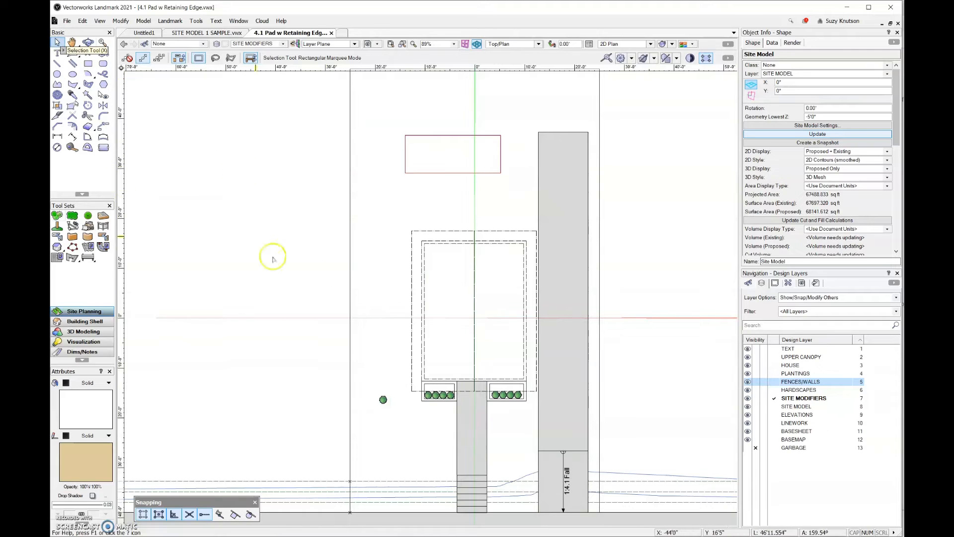
{"action": "scroll", "coordinate": [373, 252], "scroll_direction": "down", "scroll_amount": 2}
{"action": "scroll", "coordinate": [321, 279], "scroll_direction": "down", "scroll_amount": 1}
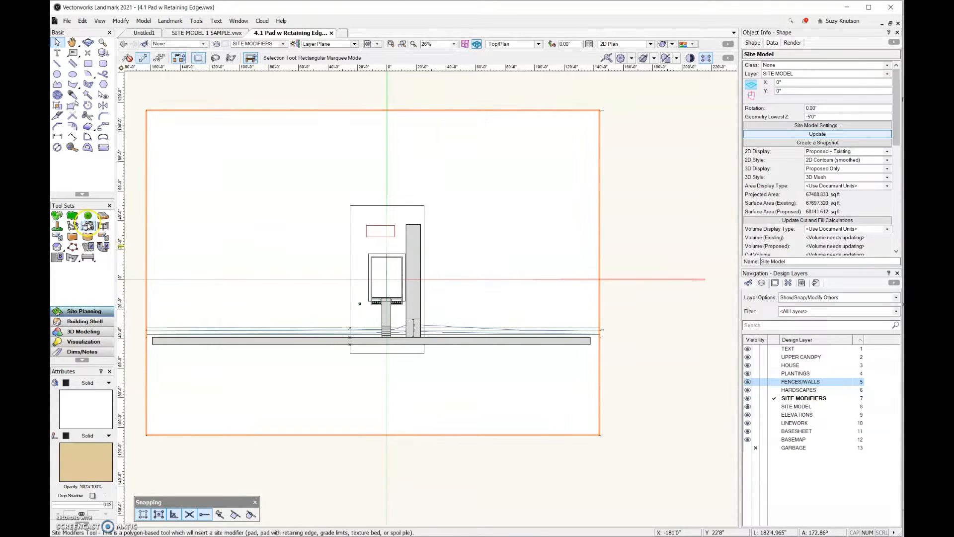
{"action": "left_click", "coordinate": [88, 226]}
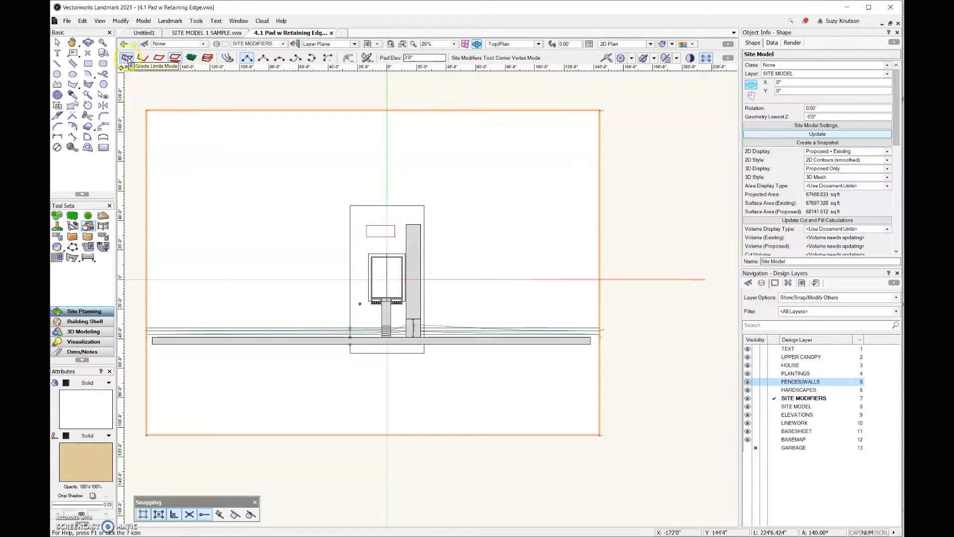
{"action": "left_click", "coordinate": [126, 58]}
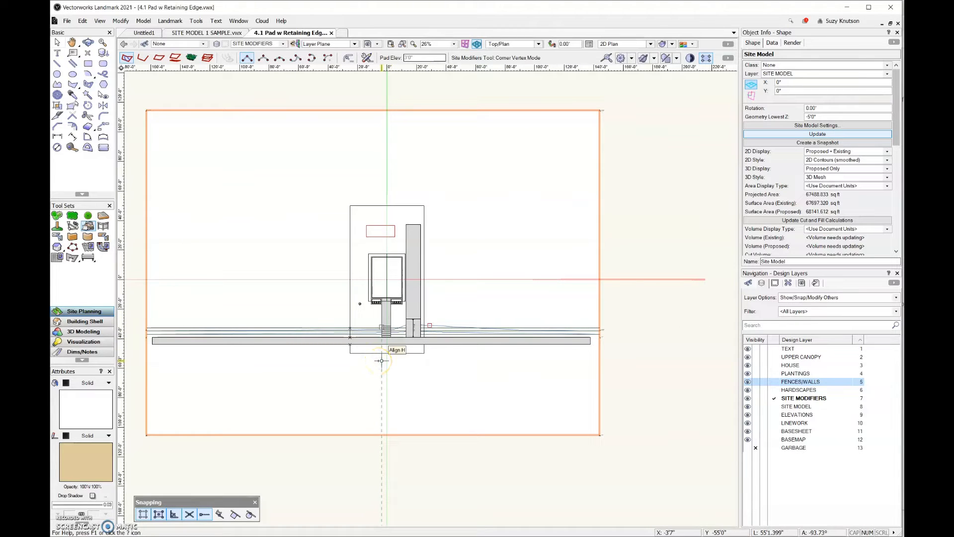
{"action": "left_click", "coordinate": [168, 352]}
{"action": "left_click", "coordinate": [138, 351]}
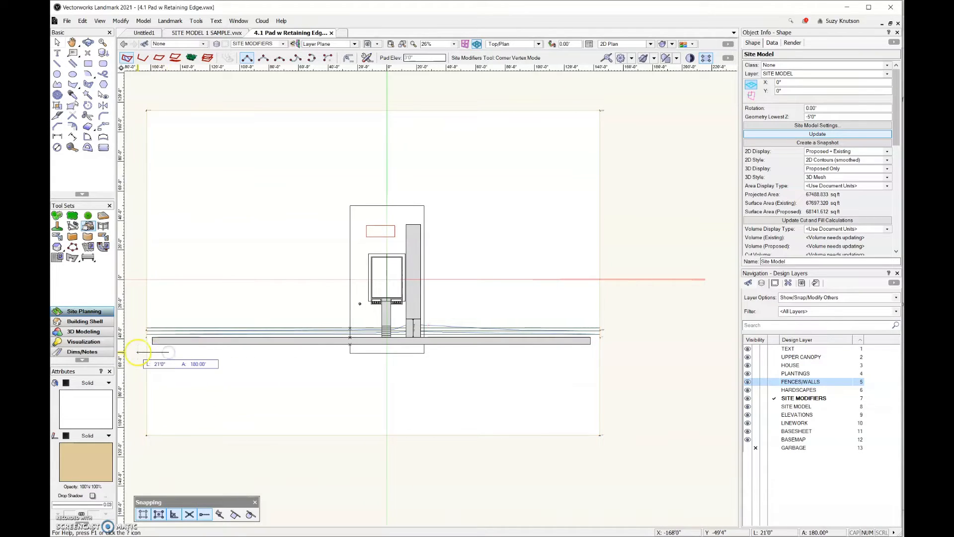
{"action": "left_click", "coordinate": [145, 329]}
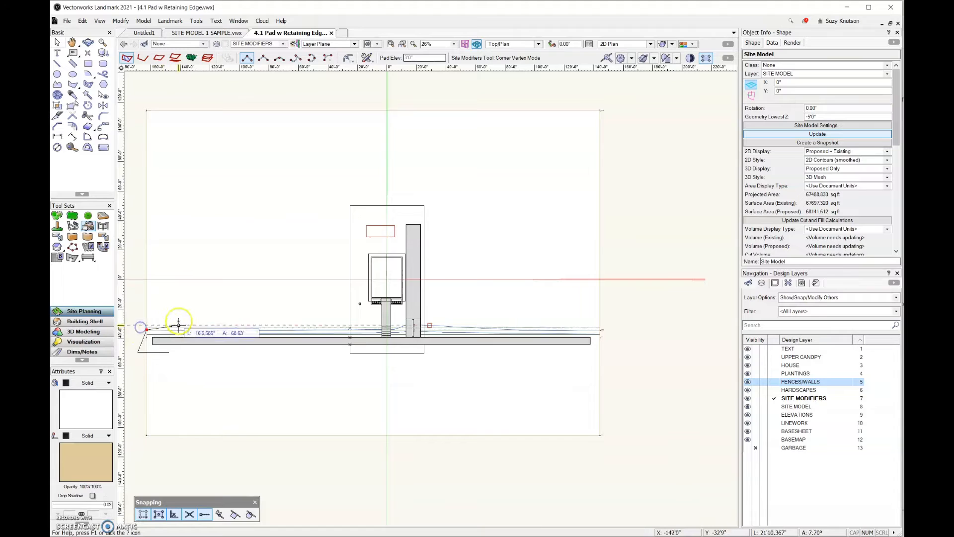
{"action": "left_click", "coordinate": [373, 329]}
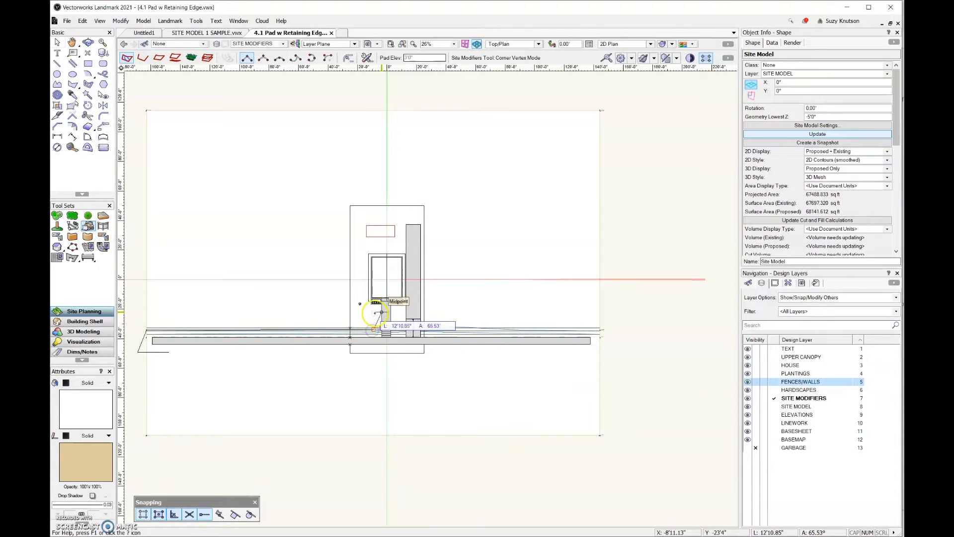
Continue the grade limits boundary around the house, rear pad and driveway, and close it along the street side of the sidewalk.
{"action": "scroll", "coordinate": [383, 313], "scroll_direction": "up", "scroll_amount": 1}
{"action": "scroll", "coordinate": [376, 308], "scroll_direction": "up", "scroll_amount": 1}
{"action": "left_click", "coordinate": [372, 312]}
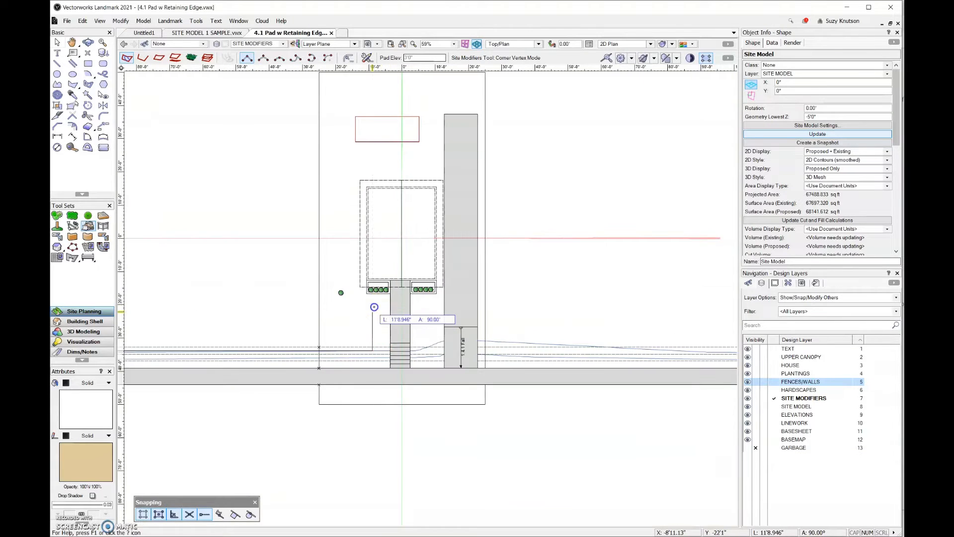
{"action": "left_click", "coordinate": [341, 291]}
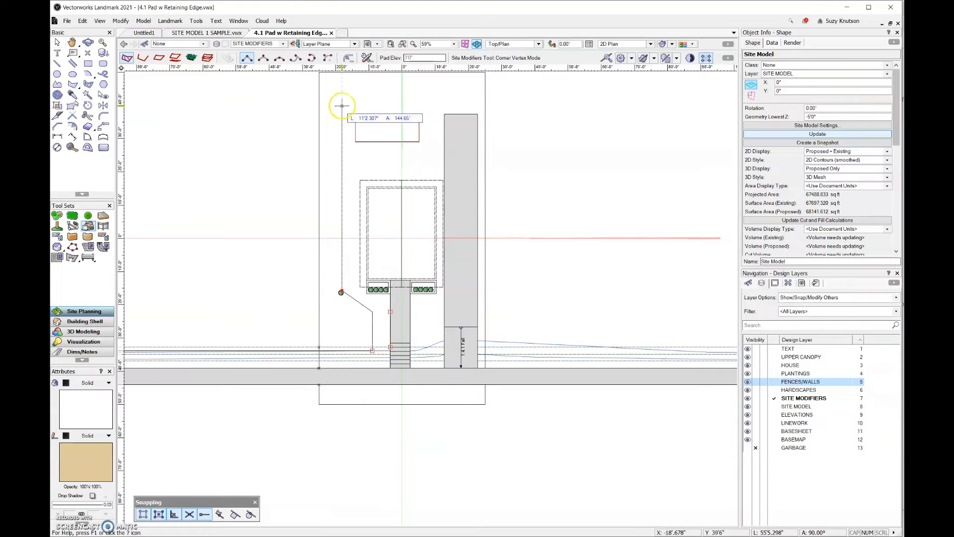
{"action": "left_click", "coordinate": [342, 102]}
{"action": "left_click", "coordinate": [515, 103]}
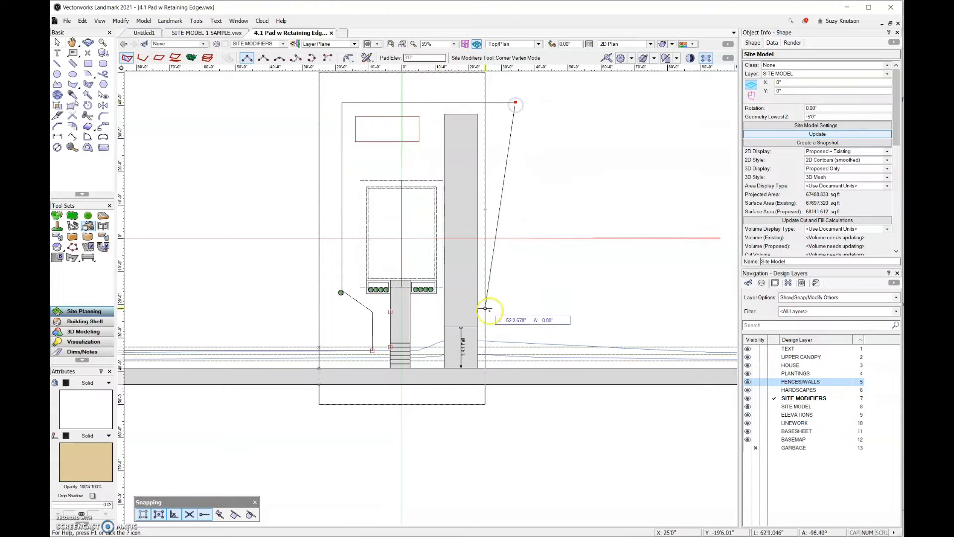
{"action": "left_click", "coordinate": [494, 353]}
{"action": "scroll", "coordinate": [494, 354], "scroll_direction": "down", "scroll_amount": 2}
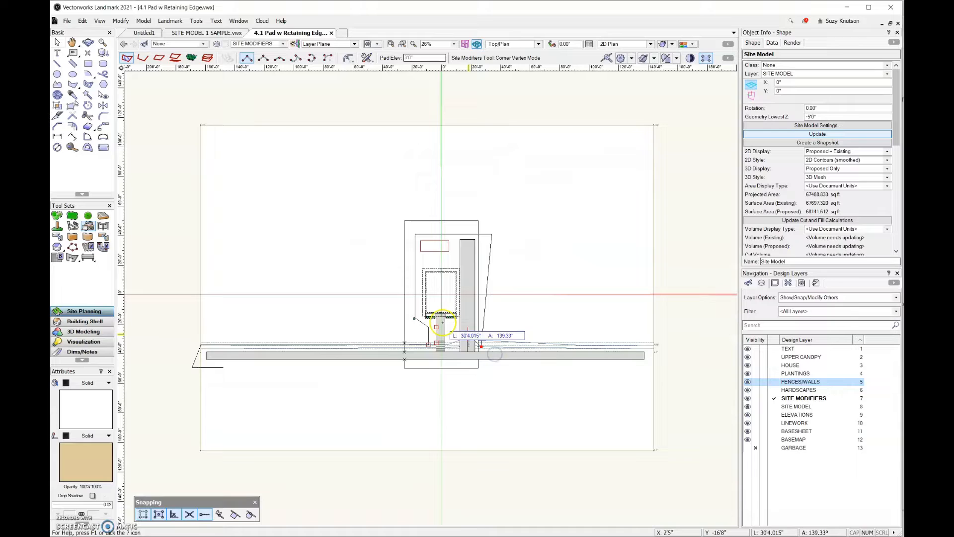
{"action": "left_click", "coordinate": [648, 370]}
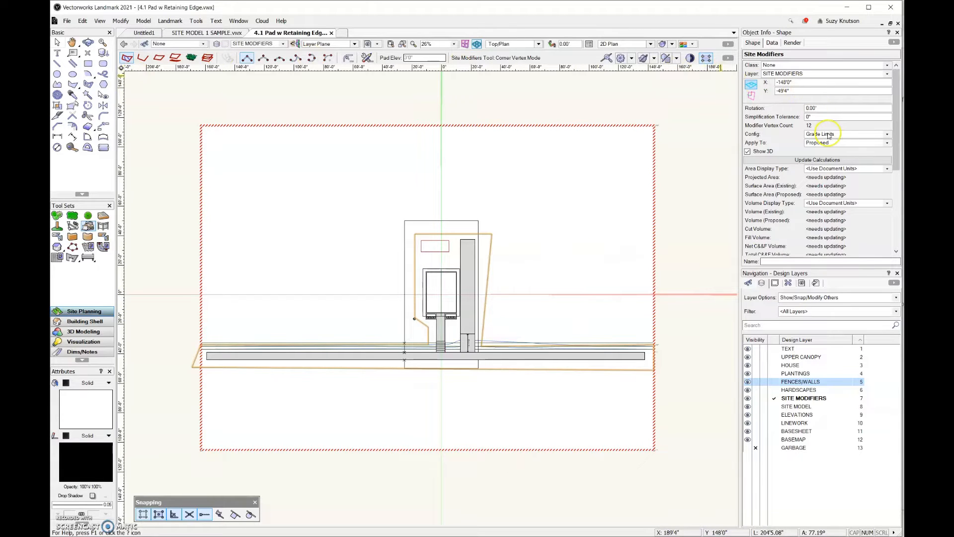
Select the site model in 3D, update it with the new grade limits, and inspect the regraded slope along the sidewalk.
{"action": "left_click", "coordinate": [88, 43]}
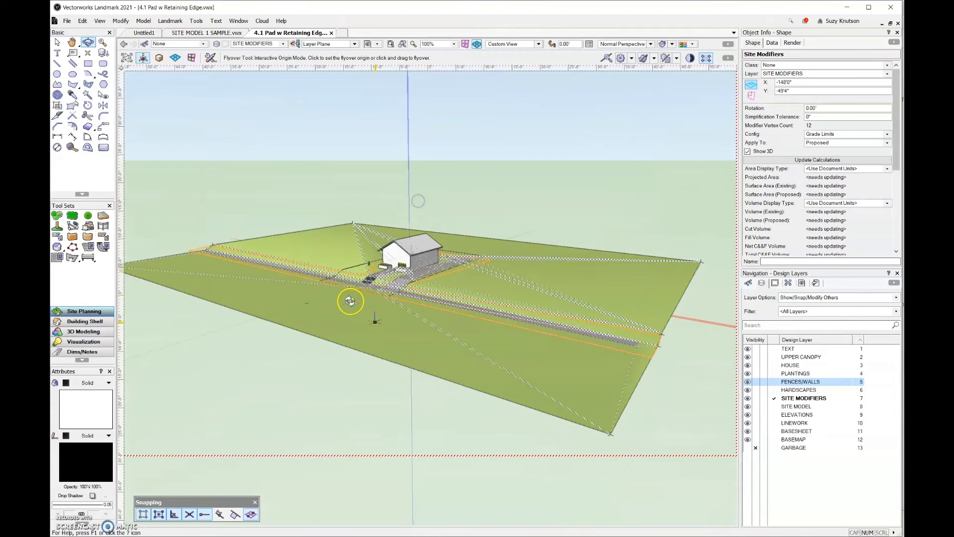
{"action": "left_click", "coordinate": [57, 42]}
{"action": "left_click", "coordinate": [399, 351]}
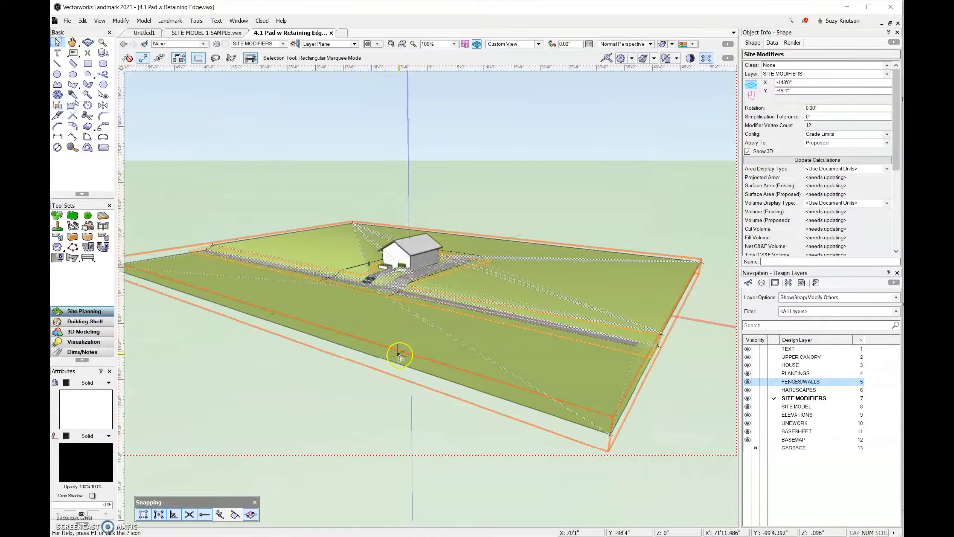
{"action": "left_click", "coordinate": [438, 359]}
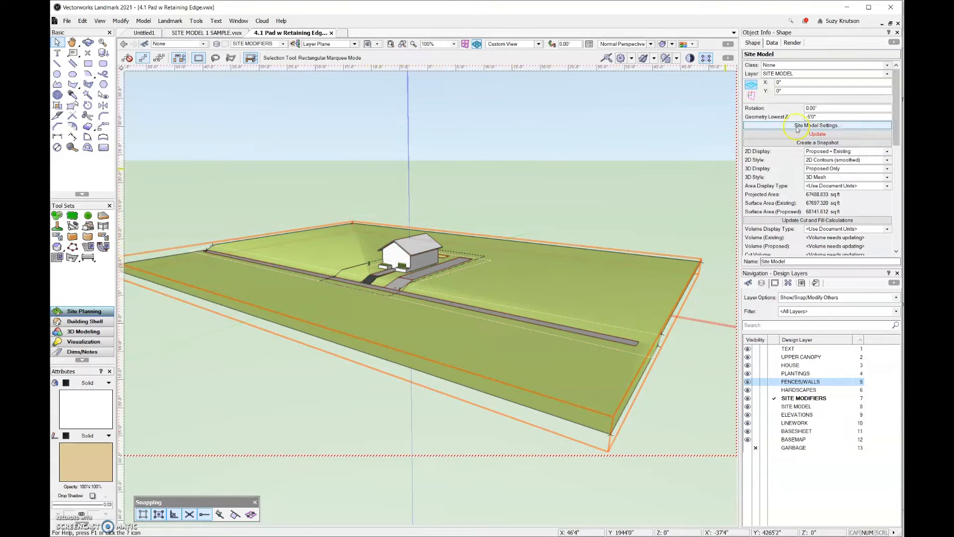
{"action": "left_click", "coordinate": [817, 134]}
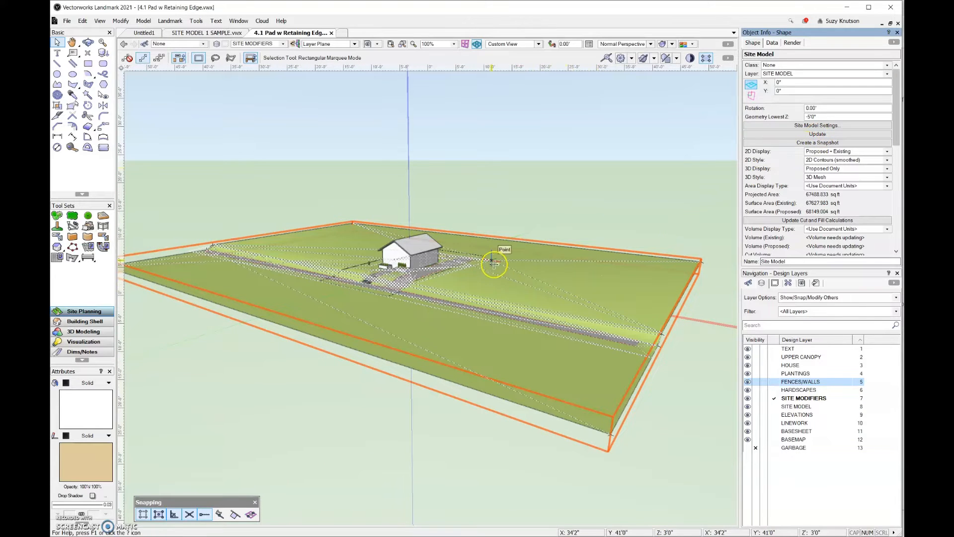
{"action": "scroll", "coordinate": [259, 266], "scroll_direction": "up", "scroll_amount": 5}
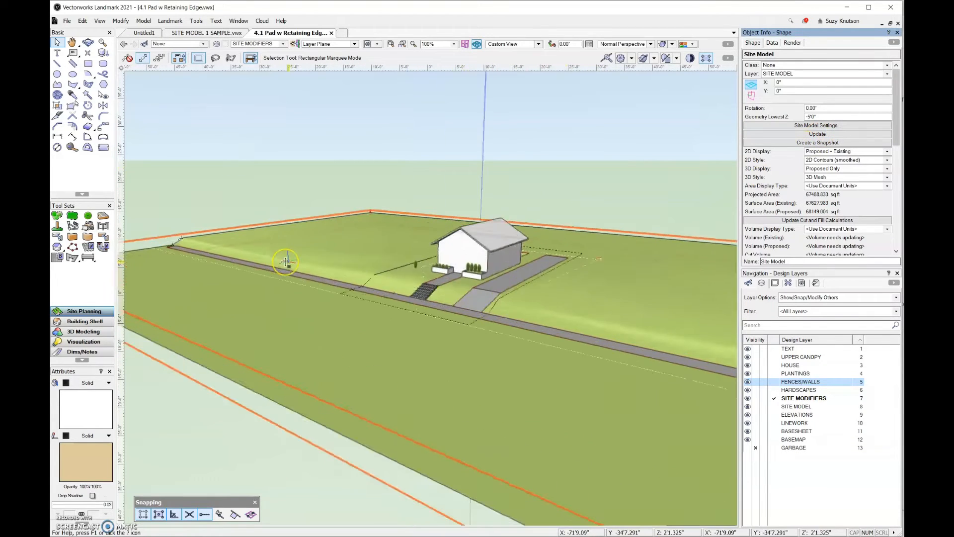
{"action": "scroll", "coordinate": [285, 261], "scroll_direction": "down", "scroll_amount": 5}
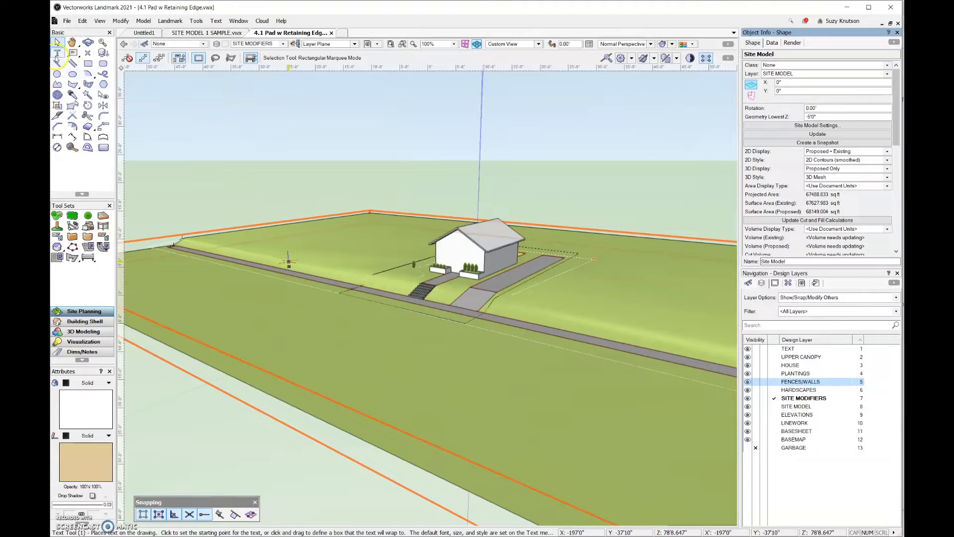
{"action": "left_click", "coordinate": [192, 111]}
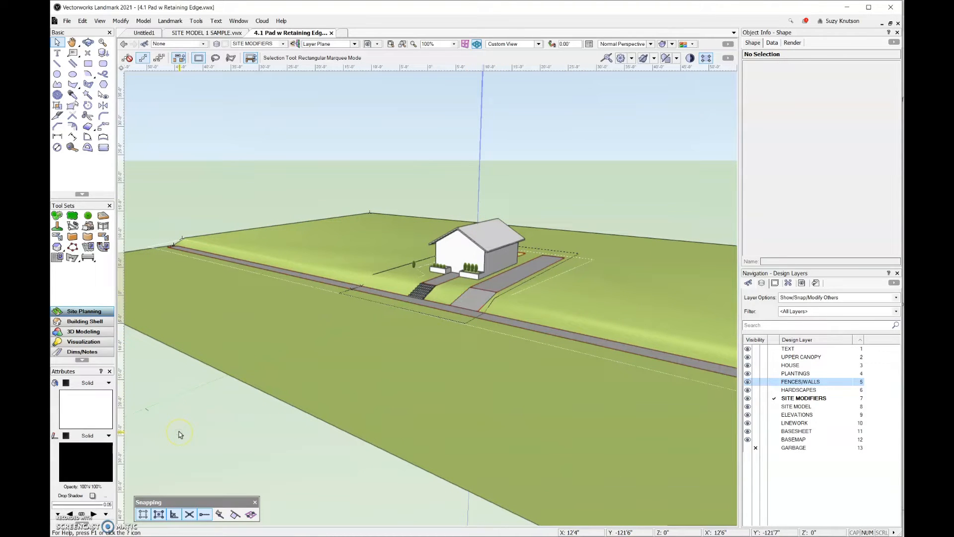
Draw a second Grade Limits modifier in Top/Plan view as a four-sided polygon around the rear pad, its house-side edge about 24 feet long.
{"action": "key", "text": "F5"}
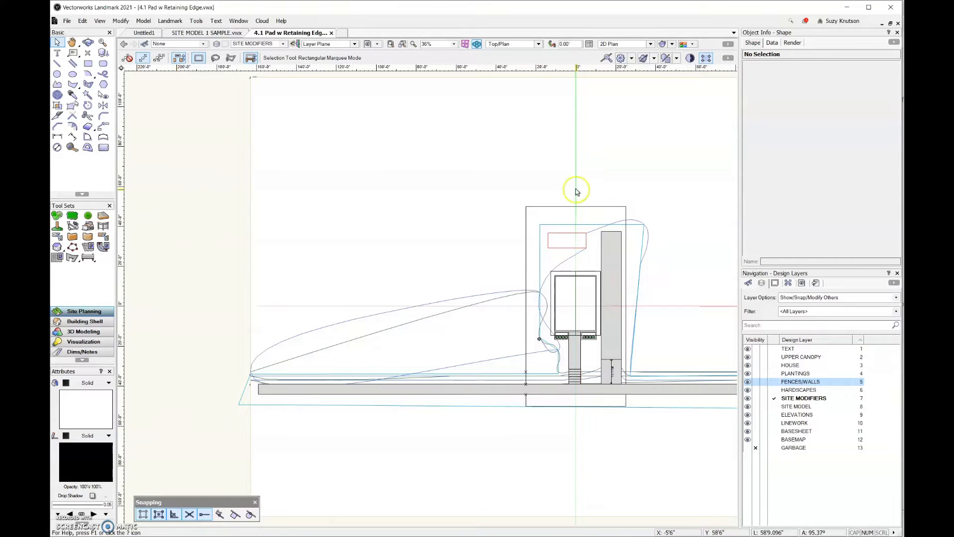
{"action": "left_click", "coordinate": [585, 224]}
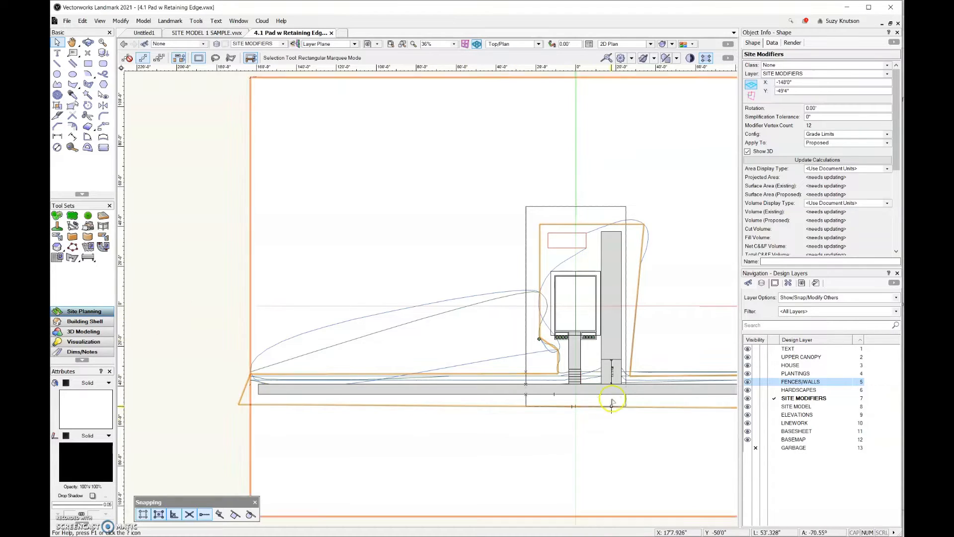
{"action": "scroll", "coordinate": [574, 354], "scroll_direction": "up", "scroll_amount": 2}
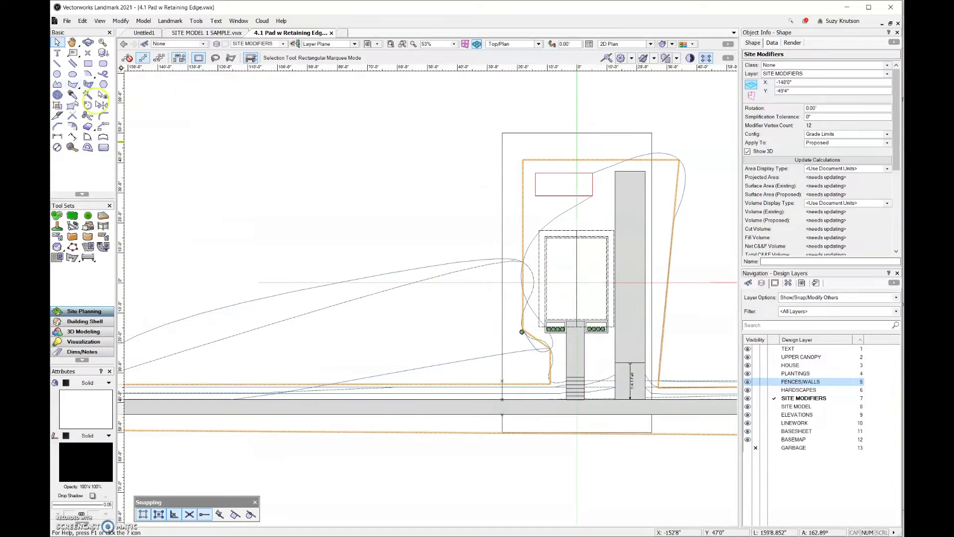
{"action": "scroll", "coordinate": [448, 331], "scroll_direction": "up", "scroll_amount": 2}
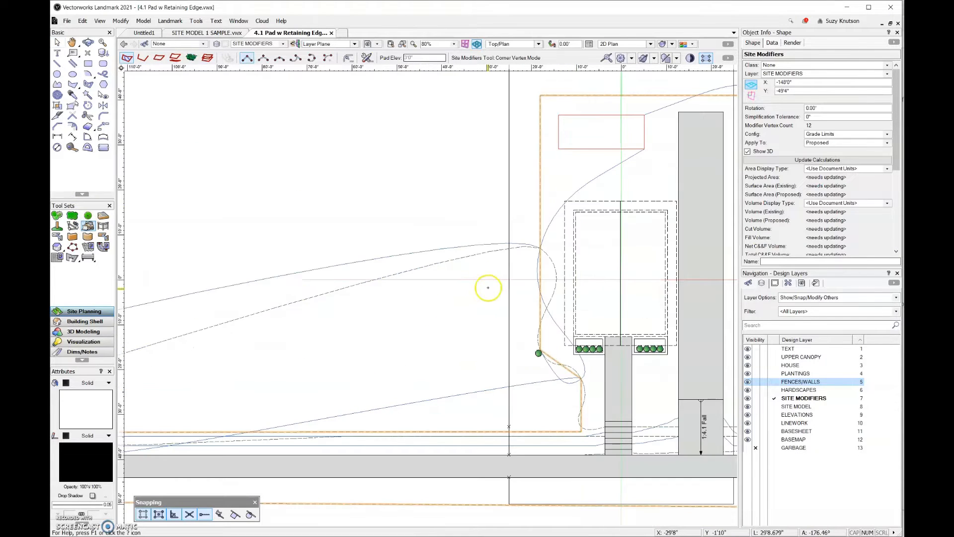
{"action": "middle_click_drag", "start_coordinate": [481, 183], "coordinate": [193, 258]}
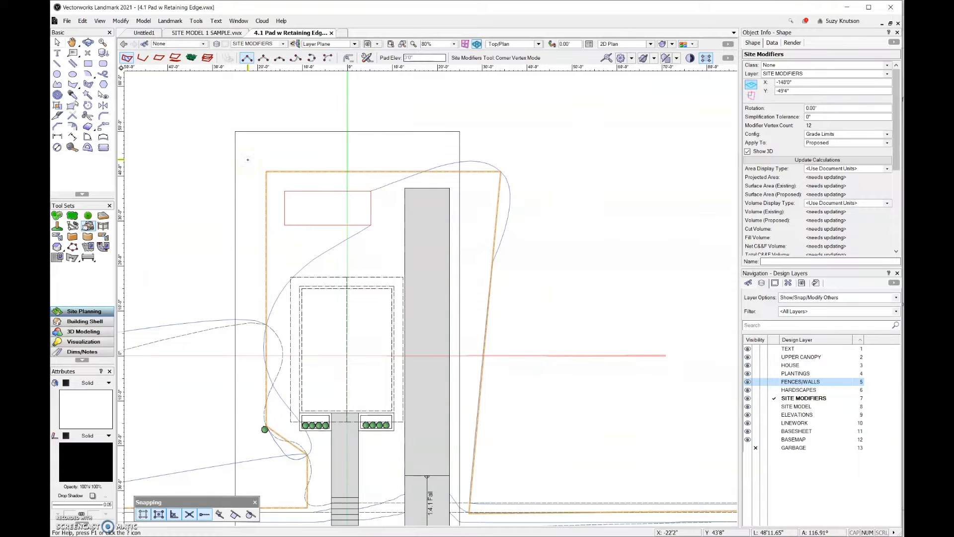
{"action": "left_click", "coordinate": [258, 247]}
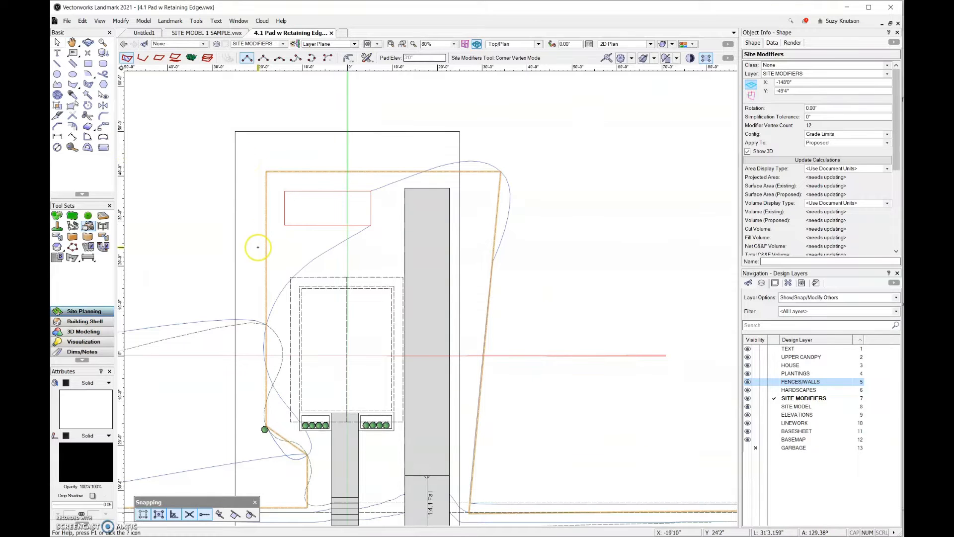
{"action": "left_click", "coordinate": [211, 145]}
{"action": "left_click", "coordinate": [266, 255]}
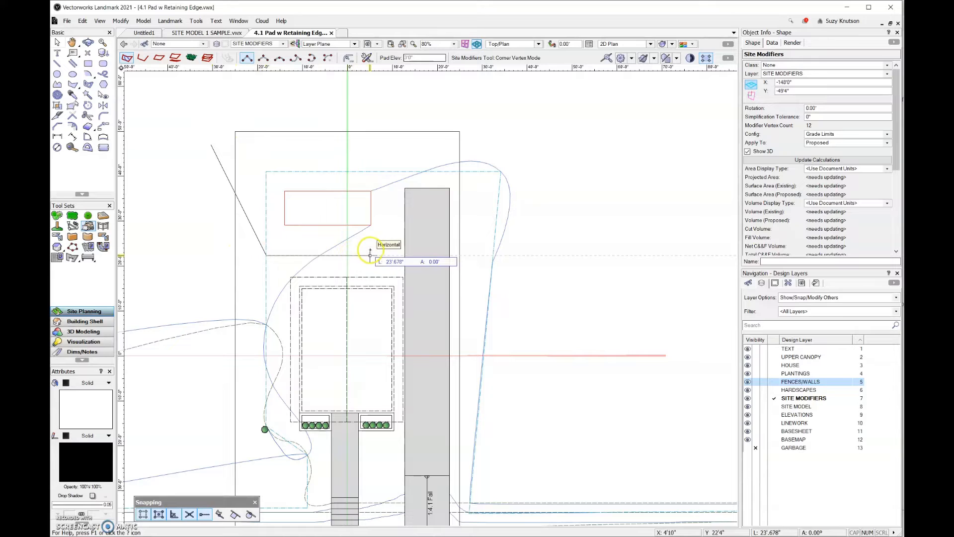
{"action": "left_click", "coordinate": [373, 255]}
{"action": "double_click", "coordinate": [395, 147]}
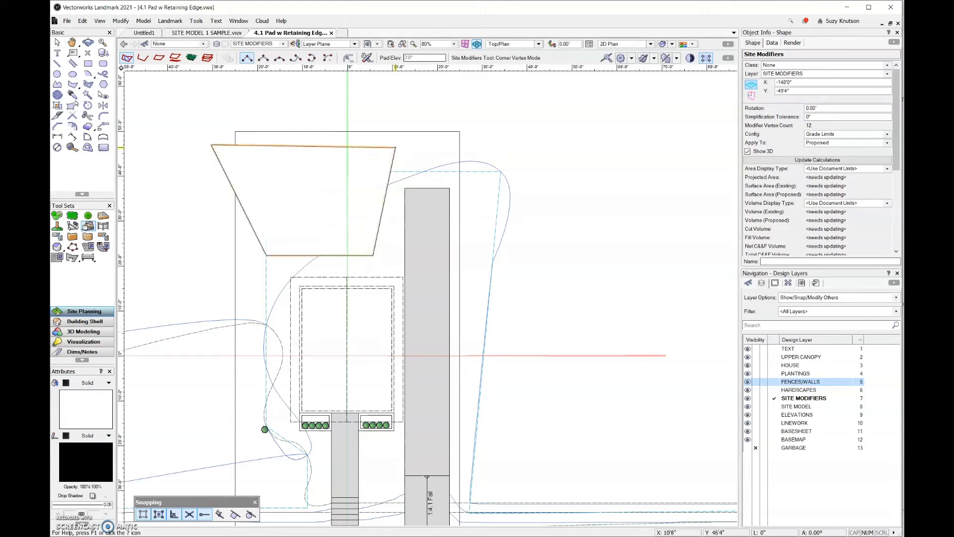
Select the site model in 3D, update it with the rear pad's grade limits, and inspect the terrain around the pad.
{"action": "left_click", "coordinate": [88, 43]}
{"action": "left_click_drag", "start_coordinate": [457, 366], "coordinate": [441, 283]}
{"action": "key", "text": "x"}
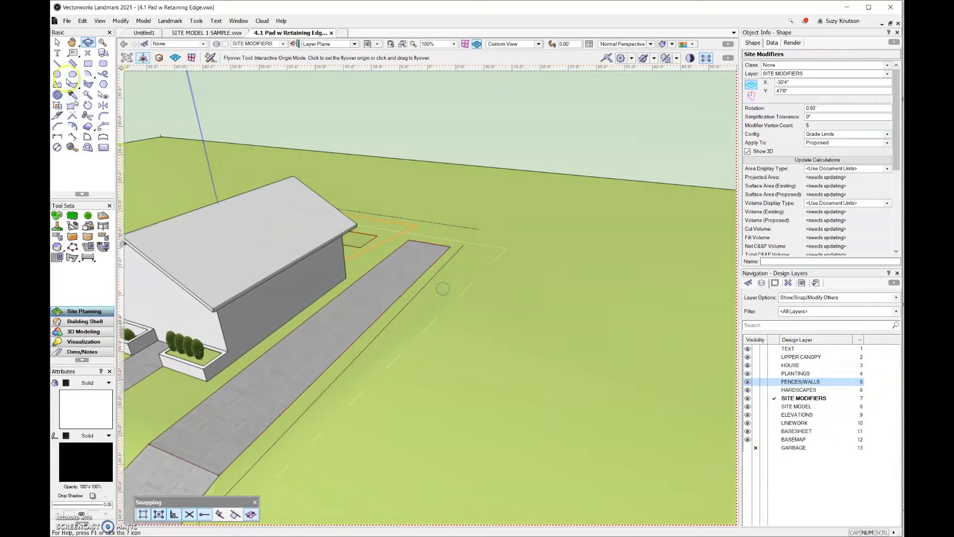
{"action": "left_click", "coordinate": [431, 280]}
{"action": "left_click", "coordinate": [491, 330]}
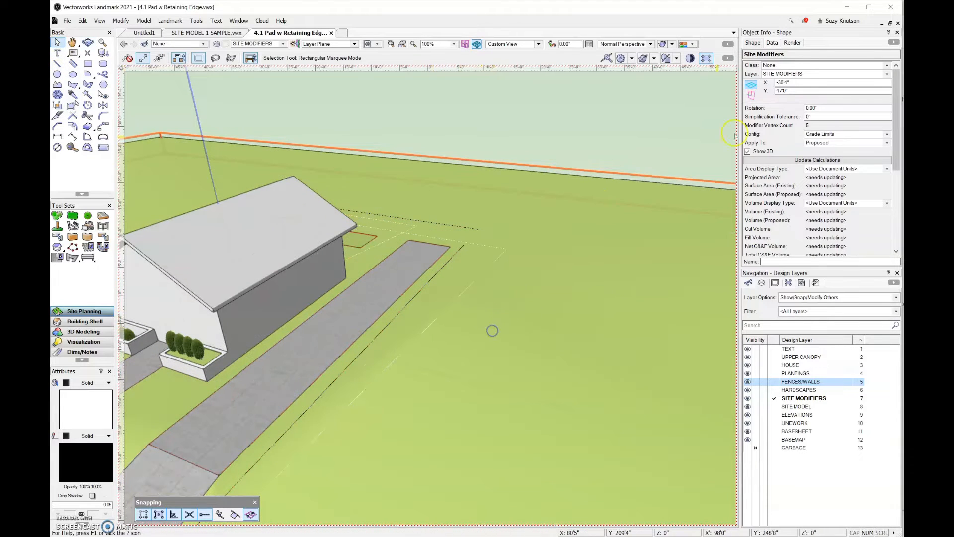
{"action": "left_click", "coordinate": [818, 134]}
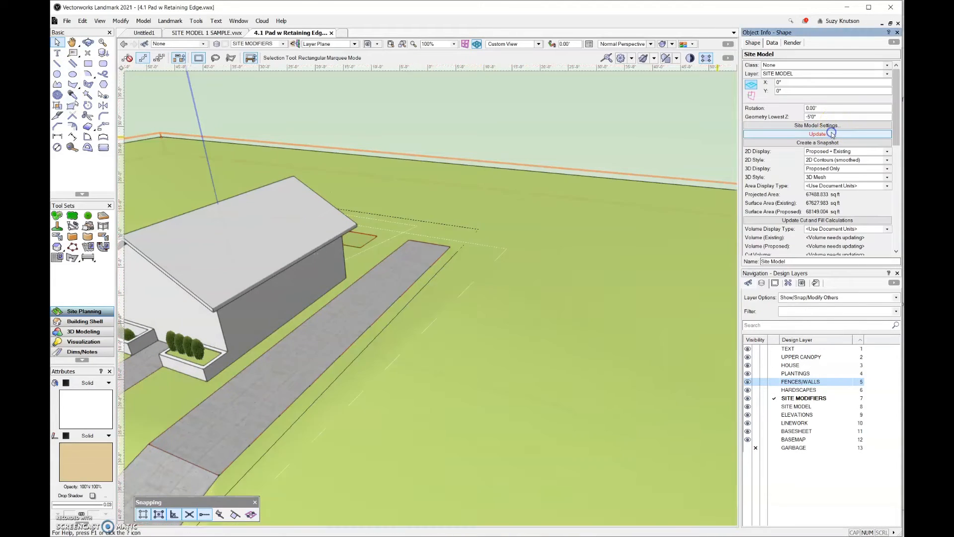
{"action": "scroll", "coordinate": [419, 214], "scroll_direction": "up", "scroll_amount": 4}
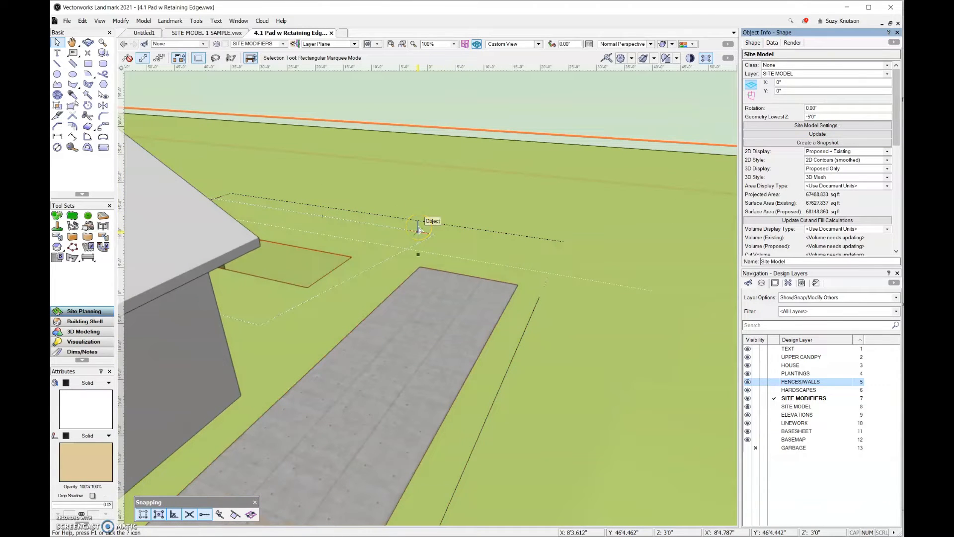
{"action": "left_click", "coordinate": [88, 42]}
{"action": "left_click_drag", "start_coordinate": [598, 241], "coordinate": [565, 295]}
Return to Top/Plan view and make the SITE MODEL design layer active.
{"action": "key", "text": "ctrl+5"}
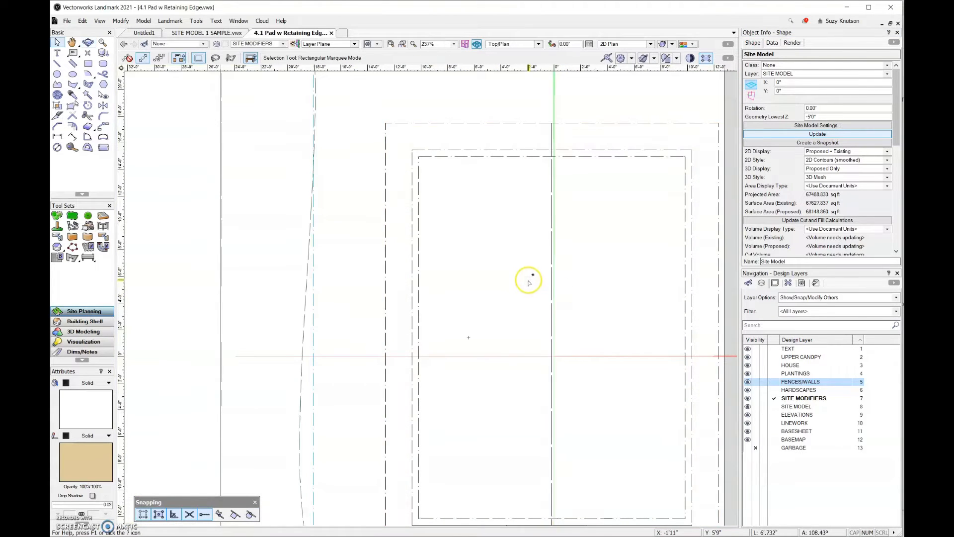
{"action": "scroll", "coordinate": [530, 283], "scroll_direction": "down", "scroll_amount": 3}
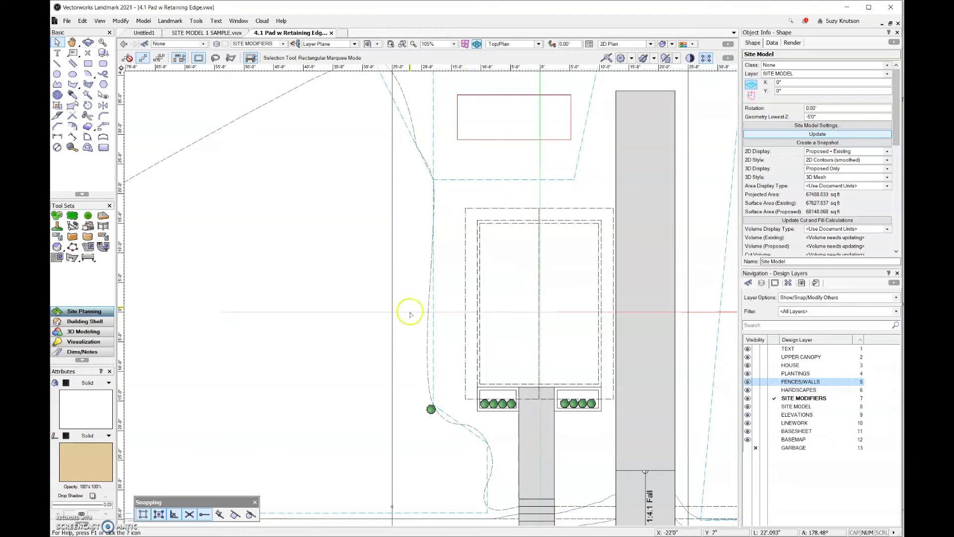
{"action": "scroll", "coordinate": [410, 314], "scroll_direction": "down", "scroll_amount": 1}
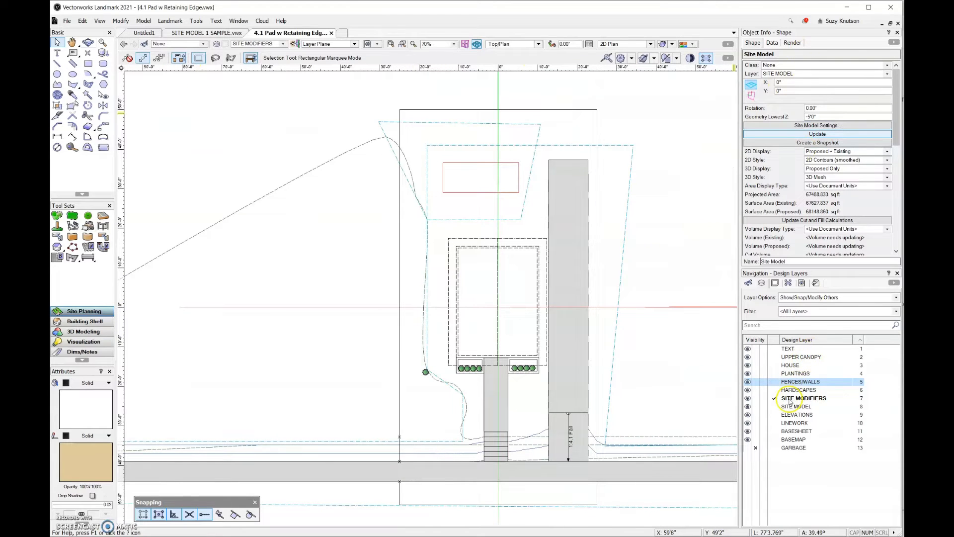
{"action": "left_click", "coordinate": [774, 409]}
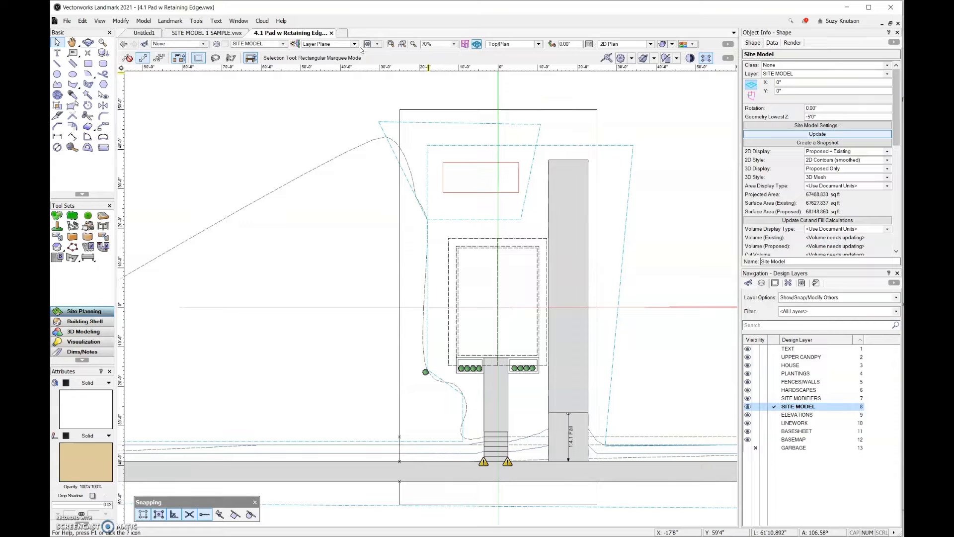
Delete the four-sided Grade Limits modifier drawn around the rear pad.
{"action": "left_click", "coordinate": [388, 121]}
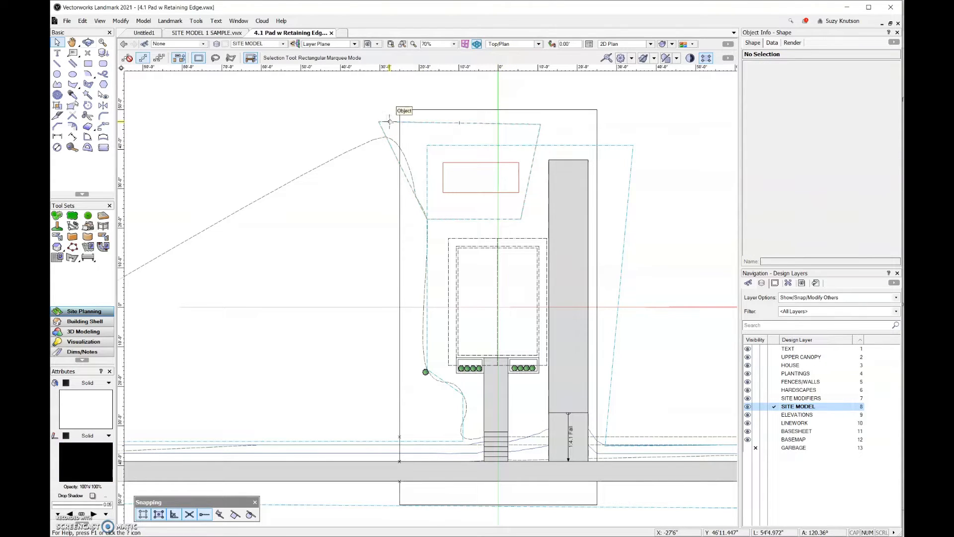
{"action": "left_click", "coordinate": [389, 121]}
{"action": "key", "text": "Delete"}
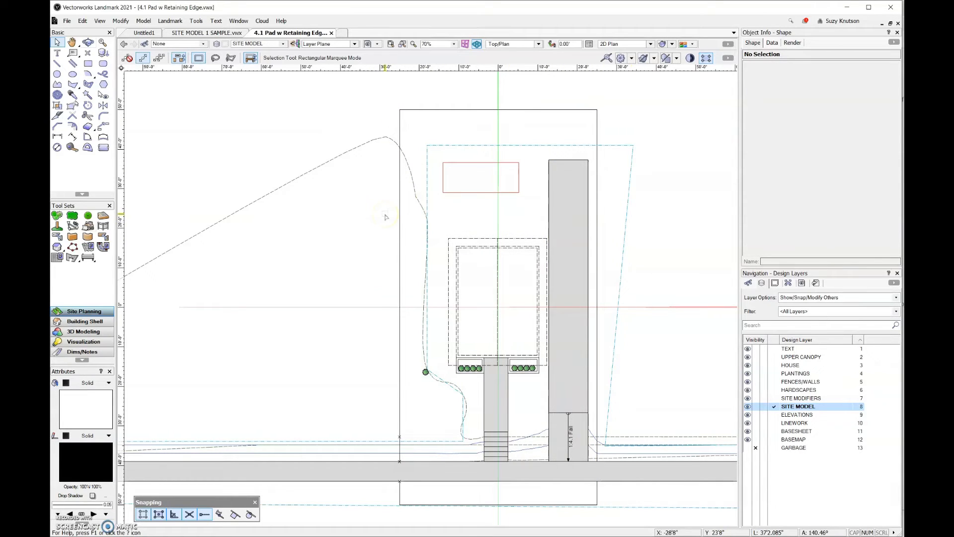
Select the remaining grade limits boundary and examine how it meets the site model's edges at both ends of the sidewalk.
{"action": "scroll", "coordinate": [386, 217], "scroll_direction": "down", "scroll_amount": 3}
{"action": "scroll", "coordinate": [386, 217], "scroll_direction": "down", "scroll_amount": 4}
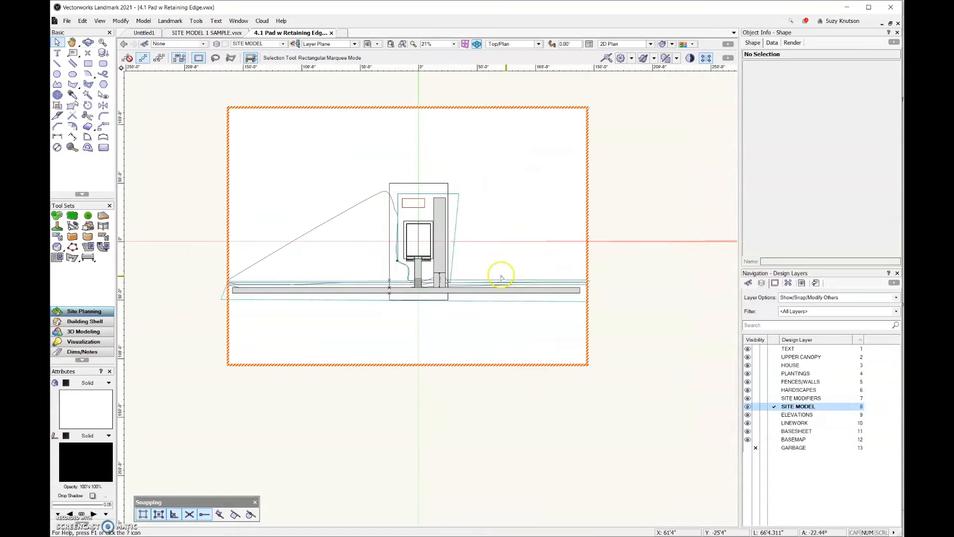
{"action": "scroll", "coordinate": [490, 301], "scroll_direction": "up", "scroll_amount": 1}
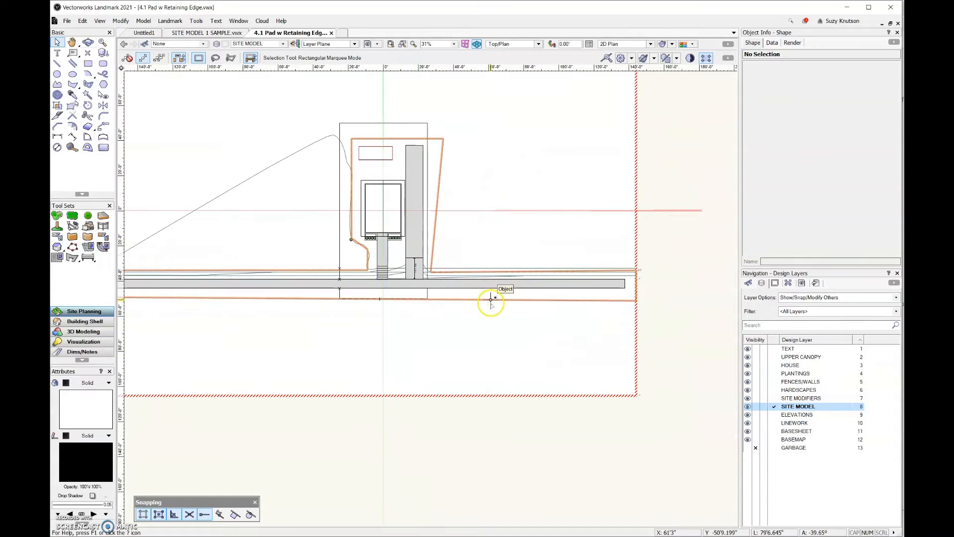
{"action": "middle_click_drag", "start_coordinate": [490, 301], "coordinate": [566, 319]}
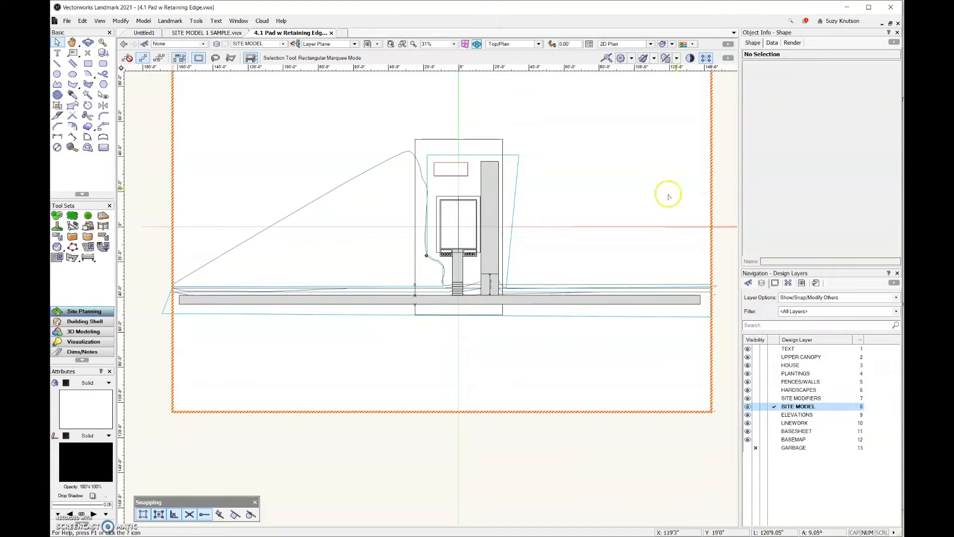
{"action": "left_click", "coordinate": [699, 318]}
{"action": "scroll", "coordinate": [154, 326], "scroll_direction": "up", "scroll_amount": 3}
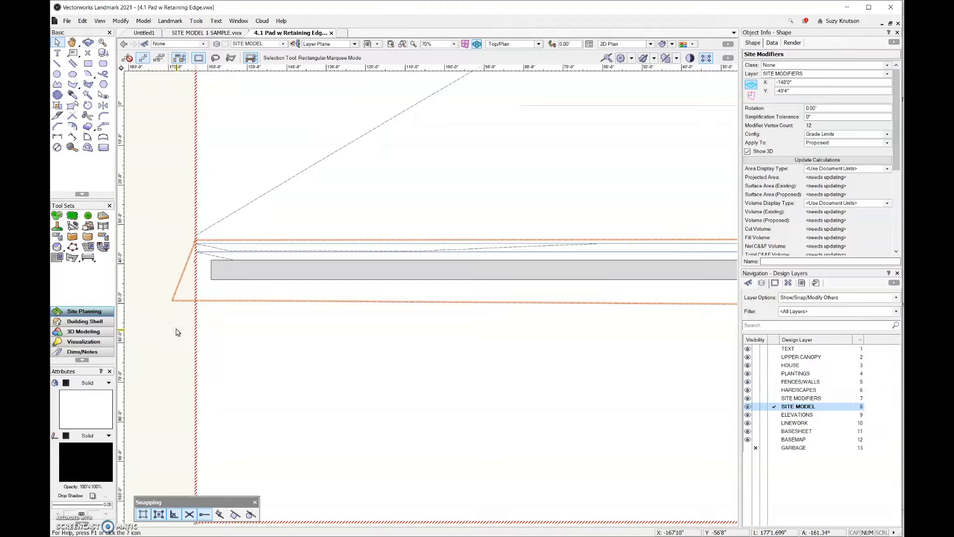
{"action": "scroll", "coordinate": [274, 342], "scroll_direction": "down", "scroll_amount": 2}
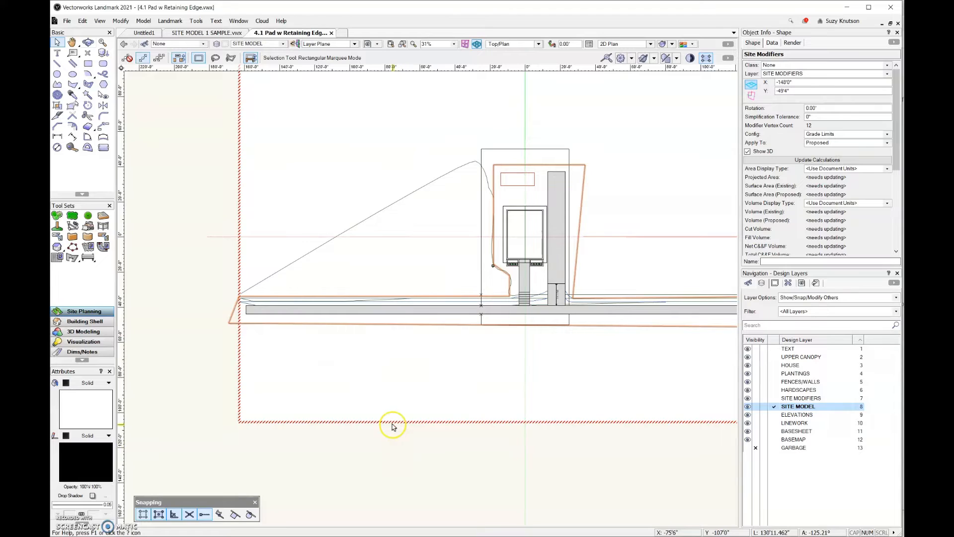
Draw a trial four-sided Grade Limits modifier on the open ground northwest of the house, and delete it.
{"action": "left_click", "coordinate": [88, 226]}
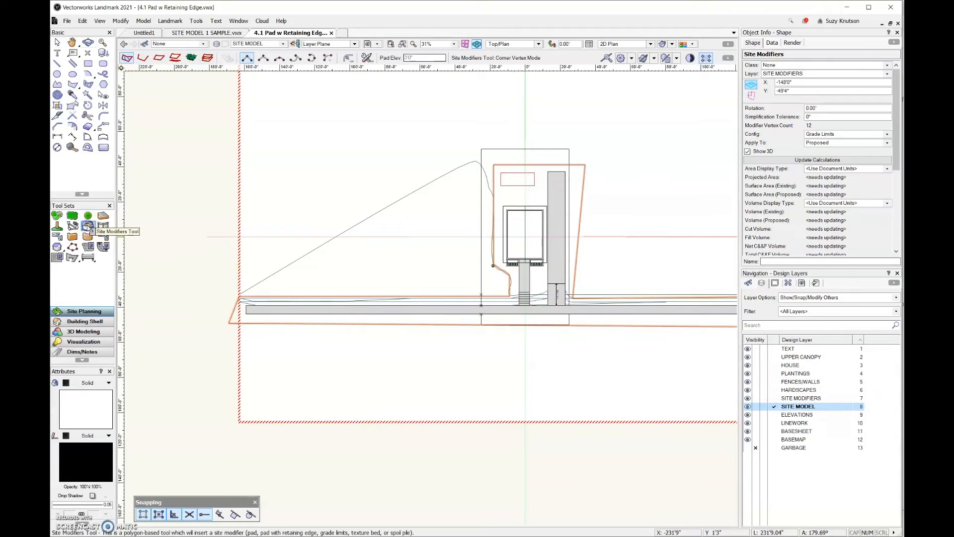
{"action": "left_click", "coordinate": [326, 175]}
{"action": "left_click", "coordinate": [298, 128]}
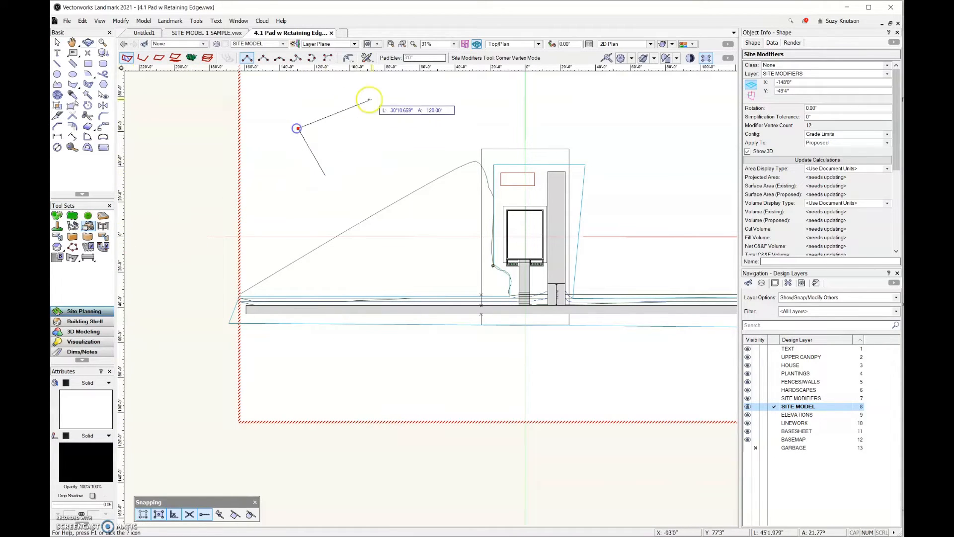
{"action": "left_click", "coordinate": [381, 96]}
{"action": "double_click", "coordinate": [391, 155]}
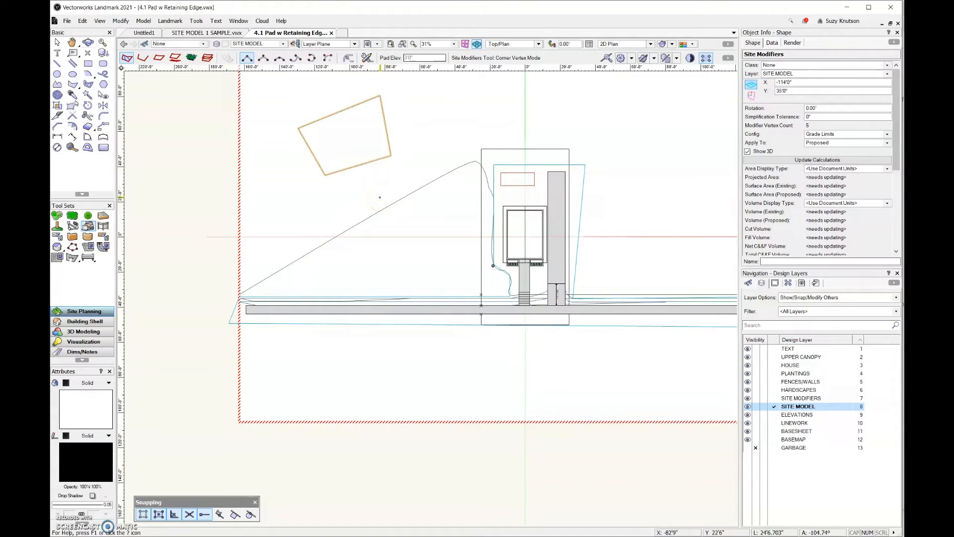
{"action": "key", "text": "Delete"}
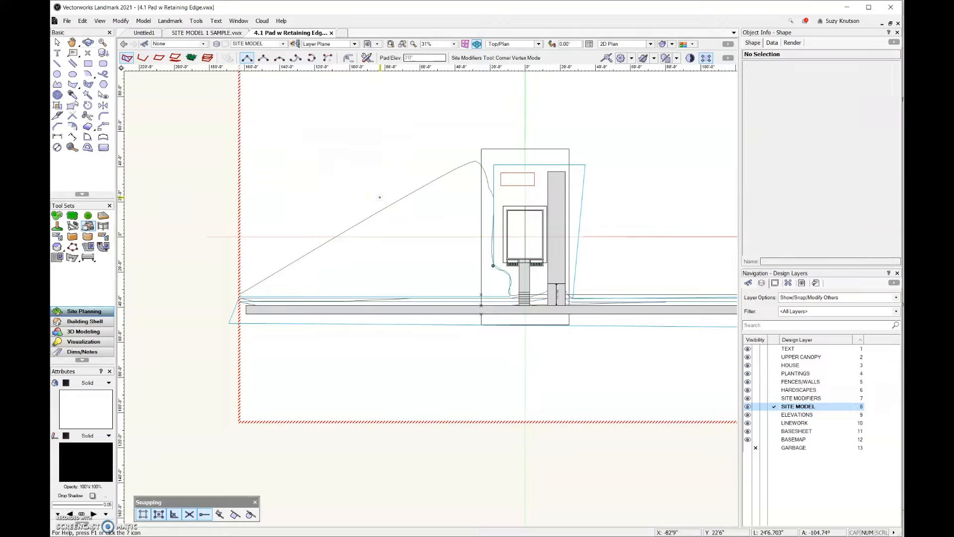
Draw a larger trial Grade Limits polygon northwest of the house, its east edge about 47 feet long, and delete it.
{"action": "left_click", "coordinate": [301, 196]}
{"action": "left_click", "coordinate": [282, 110]}
{"action": "left_click", "coordinate": [383, 94]}
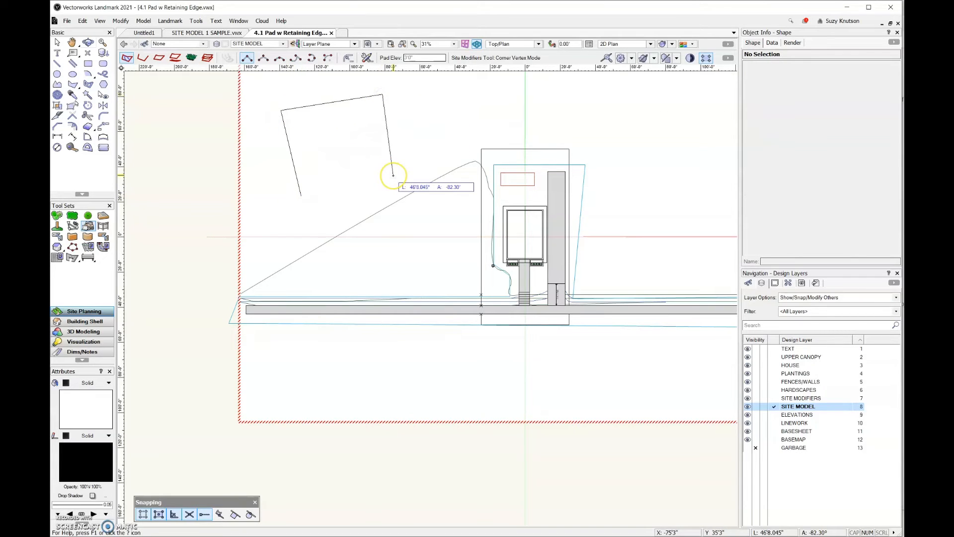
{"action": "double_click", "coordinate": [393, 175]}
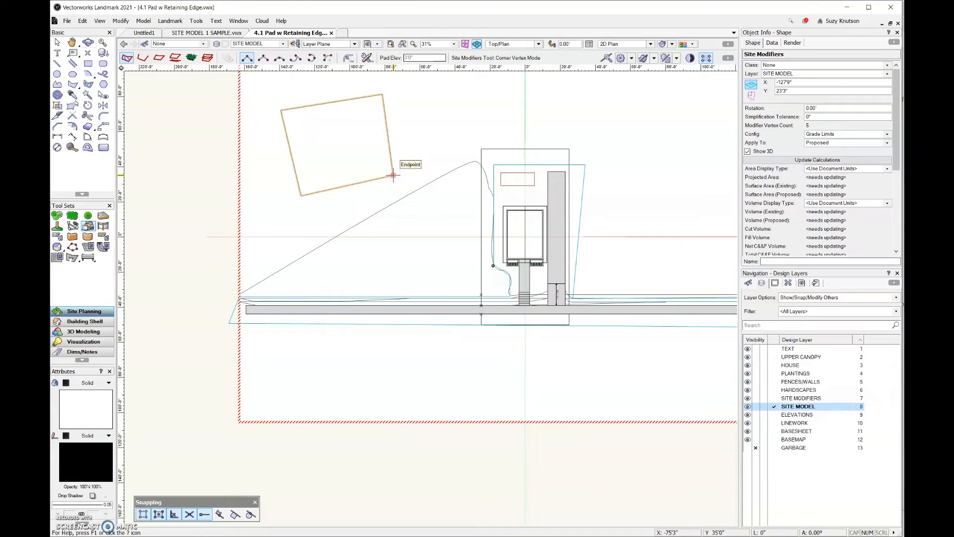
{"action": "key", "text": "Delete"}
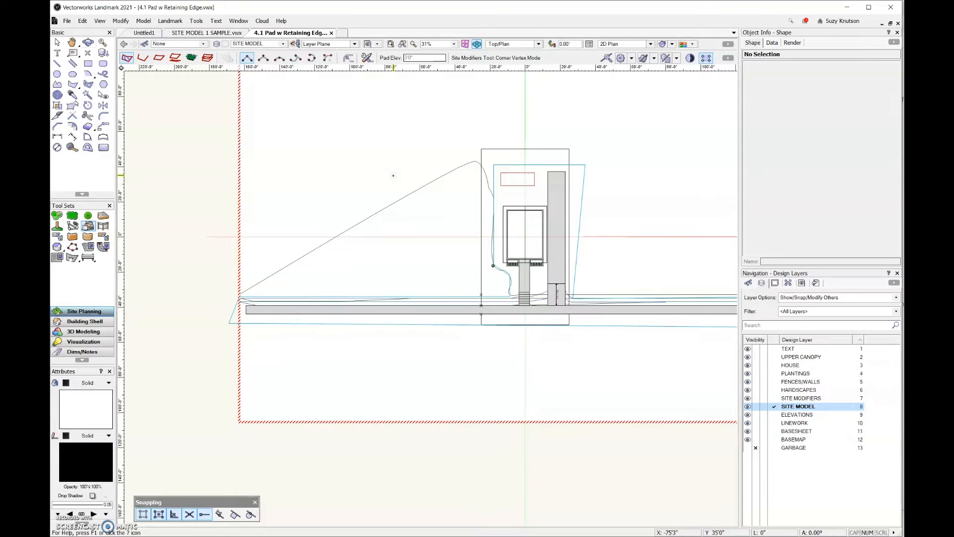
Reshape the main grade limits boundary by moving its east edge inward to about X 129 feet, crossing the sidewalk's east end.
{"action": "scroll", "coordinate": [423, 368], "scroll_direction": "down", "scroll_amount": 2}
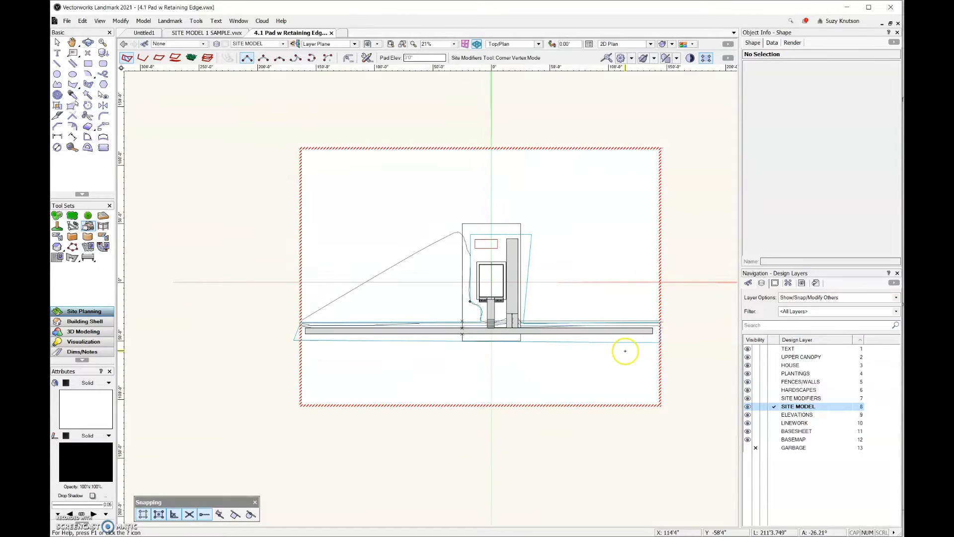
{"action": "left_click", "coordinate": [57, 43]}
{"action": "scroll", "coordinate": [691, 341], "scroll_direction": "up", "scroll_amount": 2}
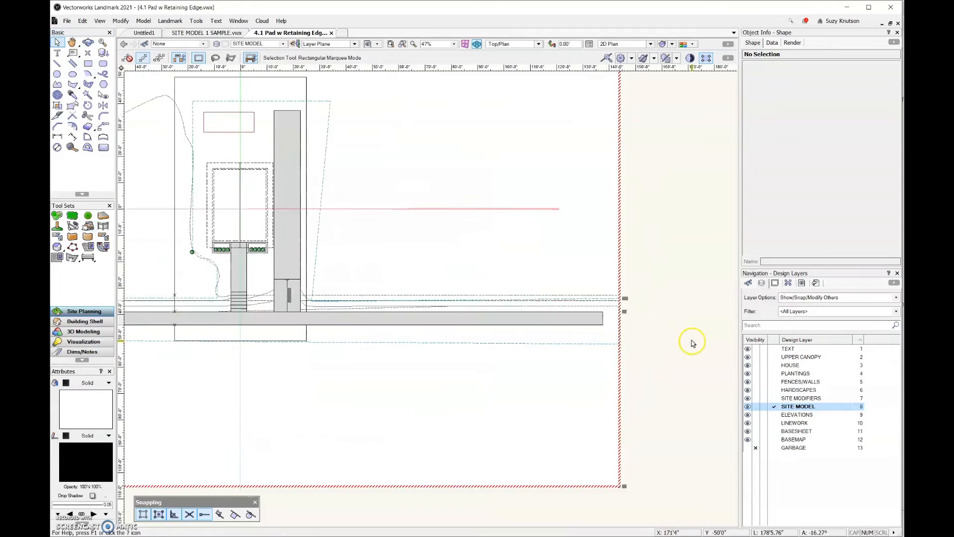
{"action": "scroll", "coordinate": [693, 342], "scroll_direction": "up", "scroll_amount": 1}
{"action": "left_click", "coordinate": [573, 345]}
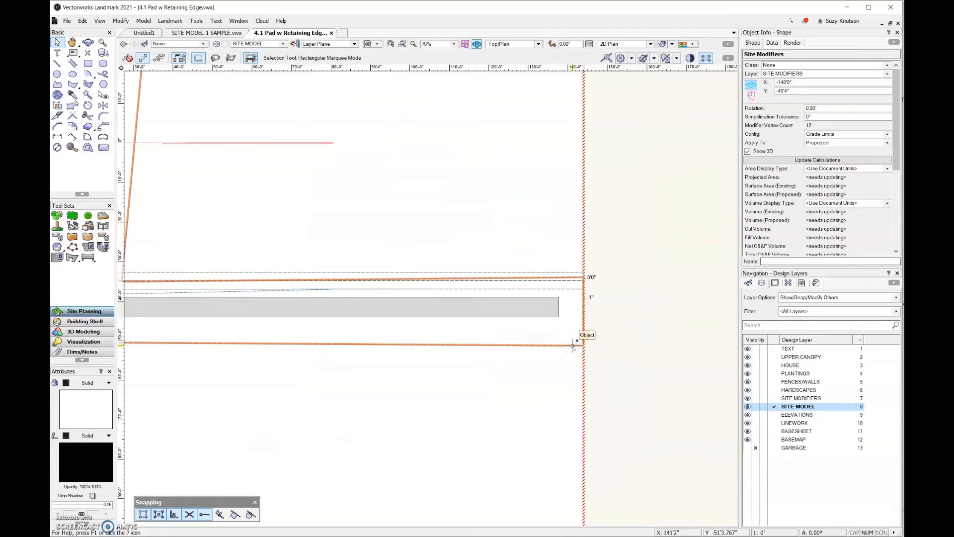
{"action": "key", "text": "shift+r"}
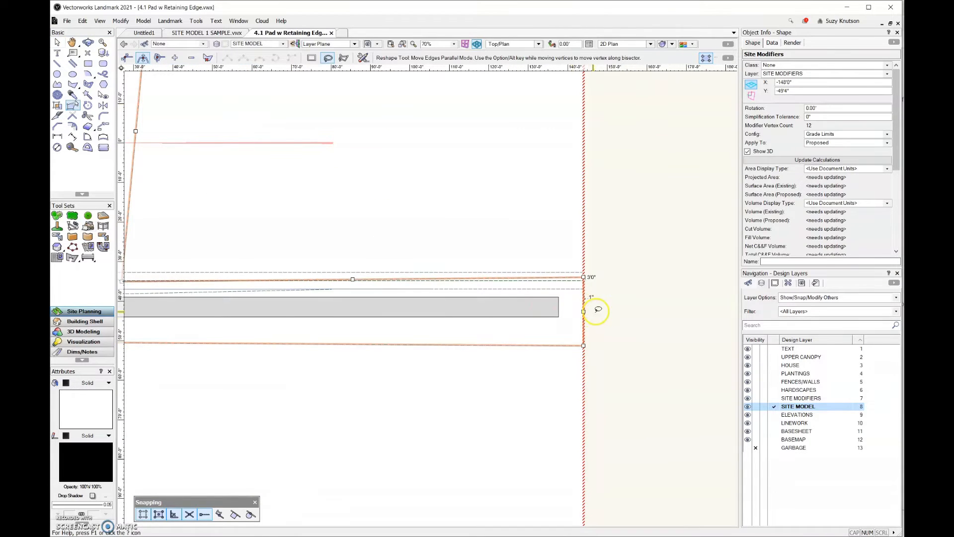
{"action": "scroll", "coordinate": [598, 310], "scroll_direction": "up", "scroll_amount": 1}
{"action": "left_click_drag", "start_coordinate": [581, 311], "coordinate": [494, 310]}
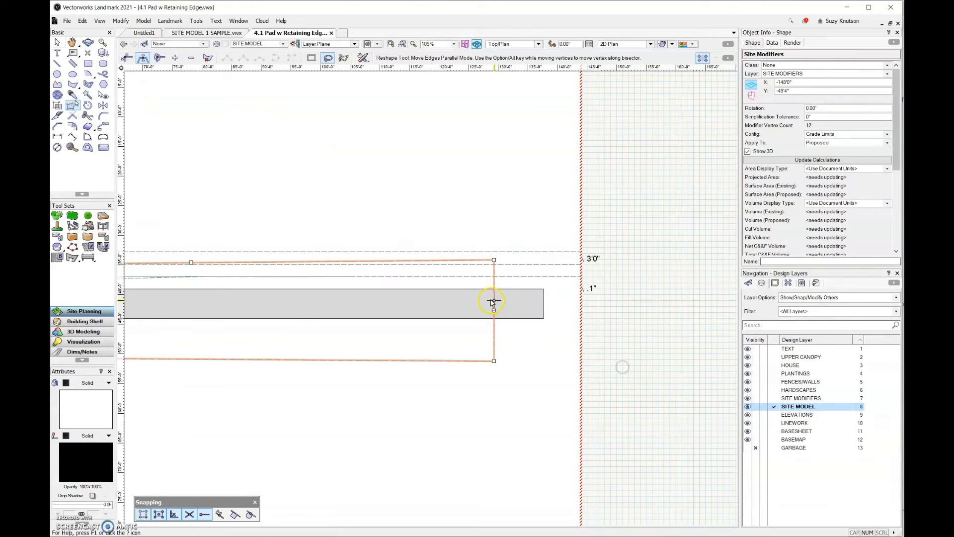
Select the site model in 3D, update it with the reshaped grade limits, and inspect the terrain at the sidewalk's east end.
{"action": "scroll", "coordinate": [622, 341], "scroll_direction": "down", "scroll_amount": 4}
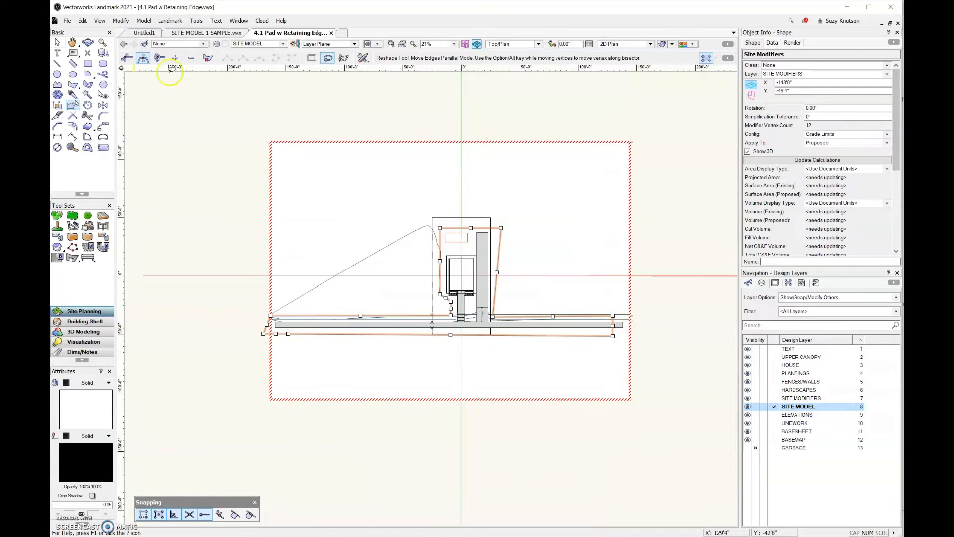
{"action": "left_click", "coordinate": [88, 42]}
{"action": "left_click_drag", "start_coordinate": [351, 357], "coordinate": [475, 239]}
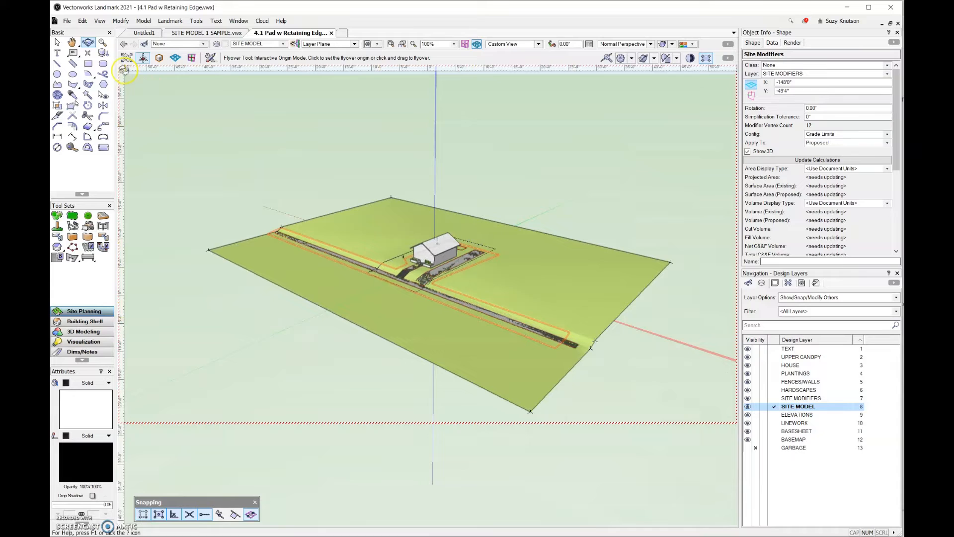
{"action": "left_click", "coordinate": [57, 43]}
{"action": "left_click", "coordinate": [487, 348]}
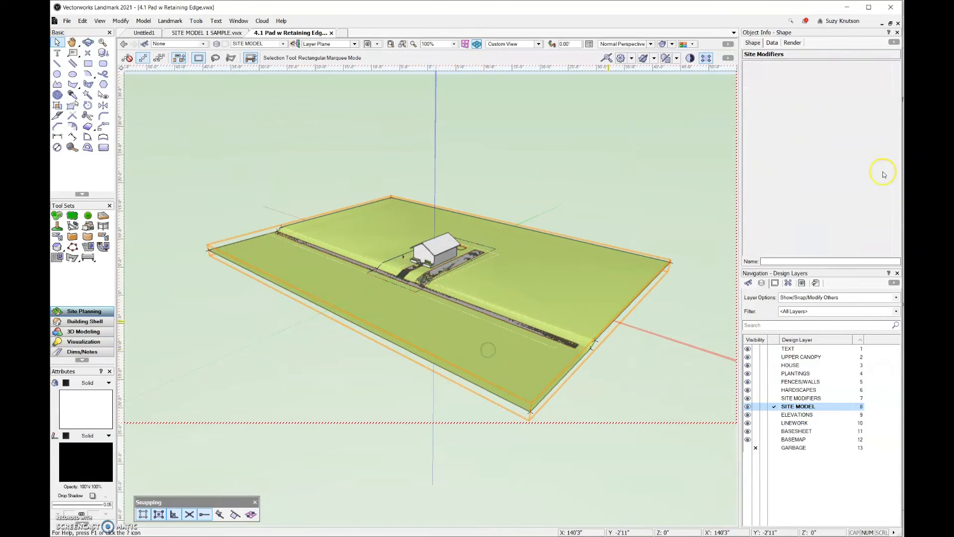
{"action": "left_click", "coordinate": [870, 135]}
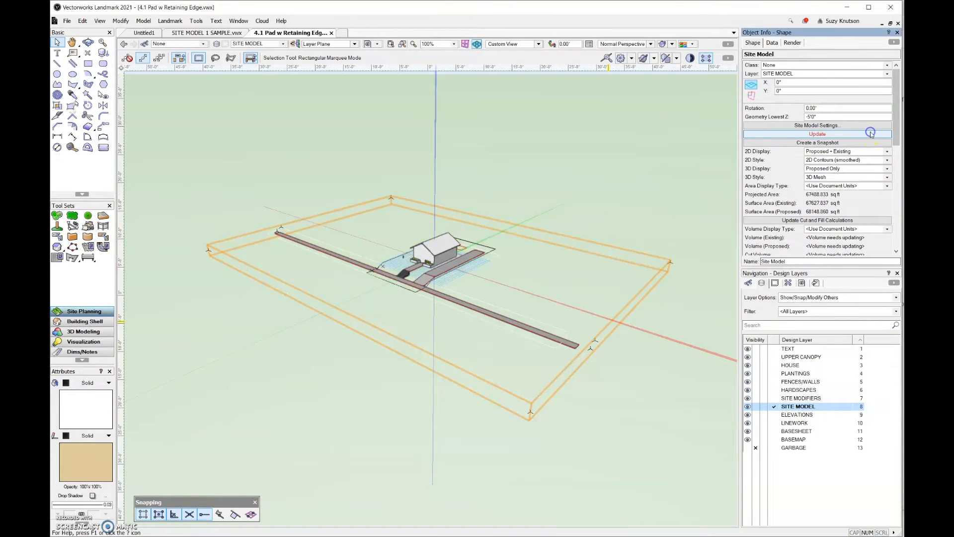
{"action": "scroll", "coordinate": [575, 338], "scroll_direction": "up", "scroll_amount": 4}
{"action": "scroll", "coordinate": [562, 339], "scroll_direction": "up", "scroll_amount": 1}
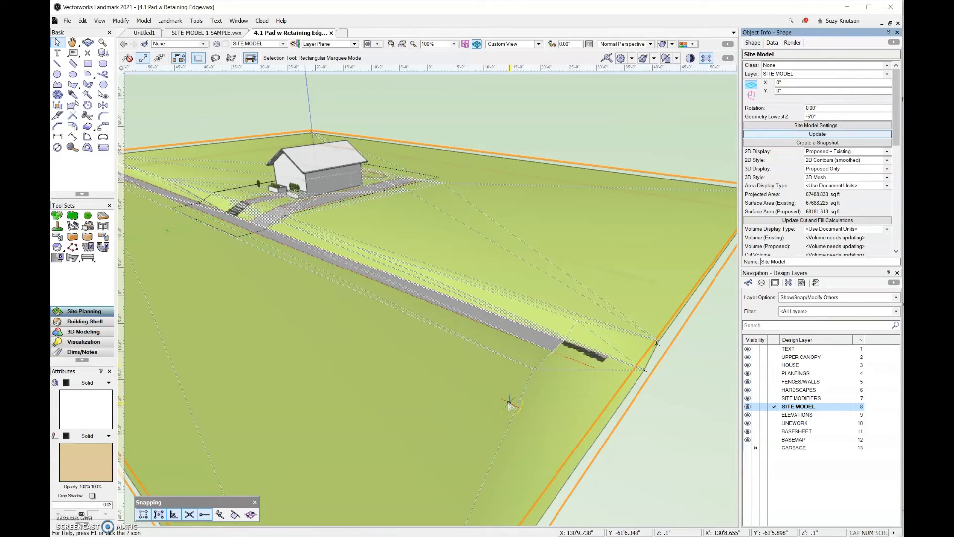
Return to Top/Plan view and examine where the grade limits edge crosses the sidewalk's east end.
{"action": "key", "text": "F5"}
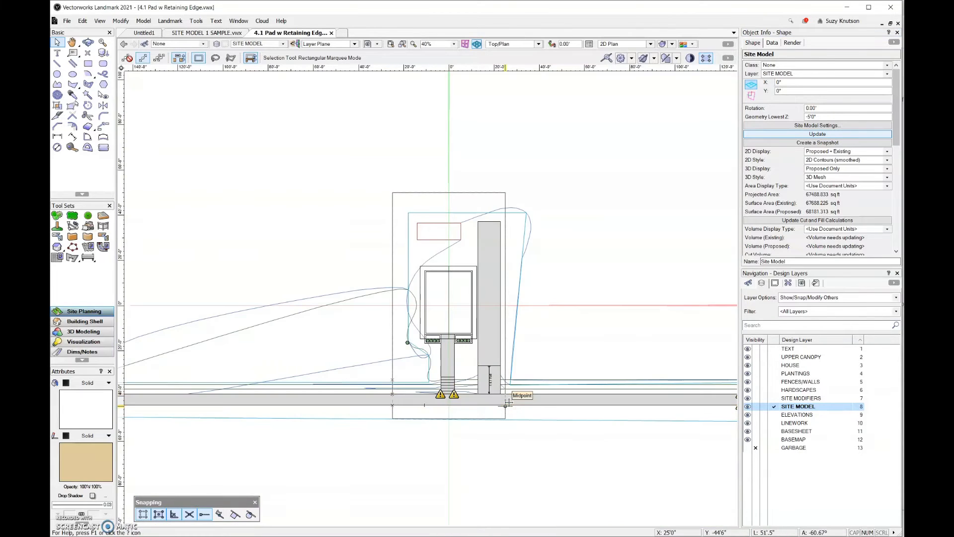
{"action": "scroll", "coordinate": [406, 358], "scroll_direction": "down", "scroll_amount": 3}
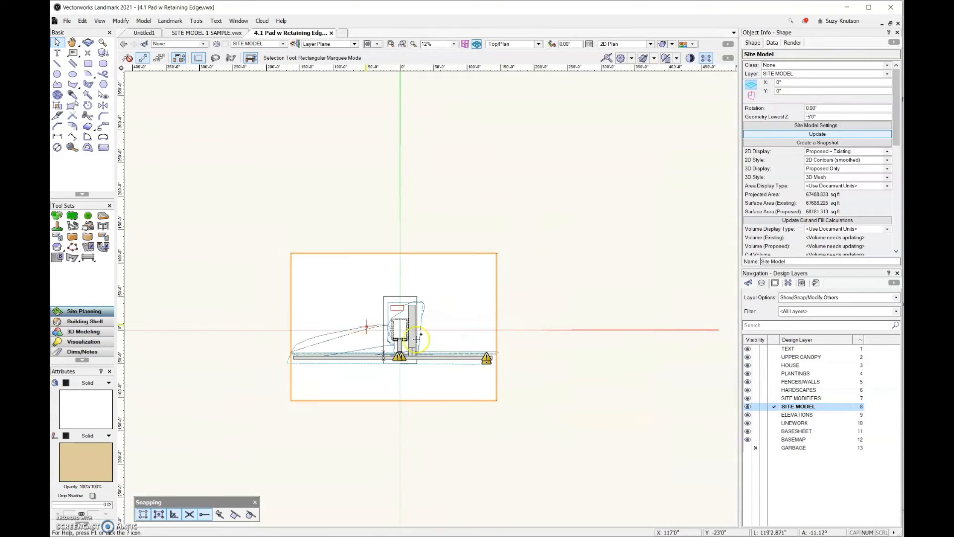
{"action": "scroll", "coordinate": [502, 378], "scroll_direction": "up", "scroll_amount": 4}
{"action": "scroll", "coordinate": [405, 256], "scroll_direction": "up", "scroll_amount": 4}
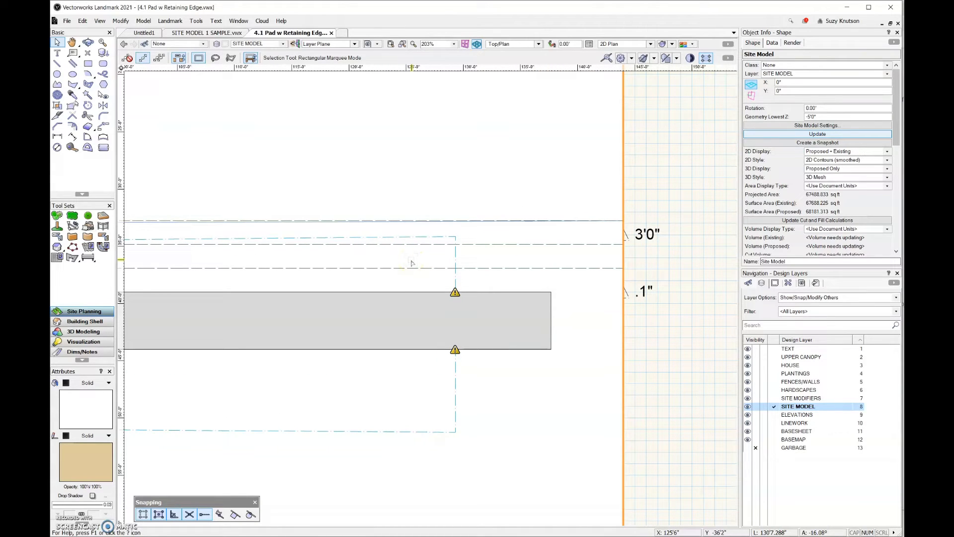
Undo the last view changes and the reshape that moved the main grade limits boundary's east edge inward.
{"action": "left_click", "coordinate": [421, 294]}
{"action": "key", "text": "0"}
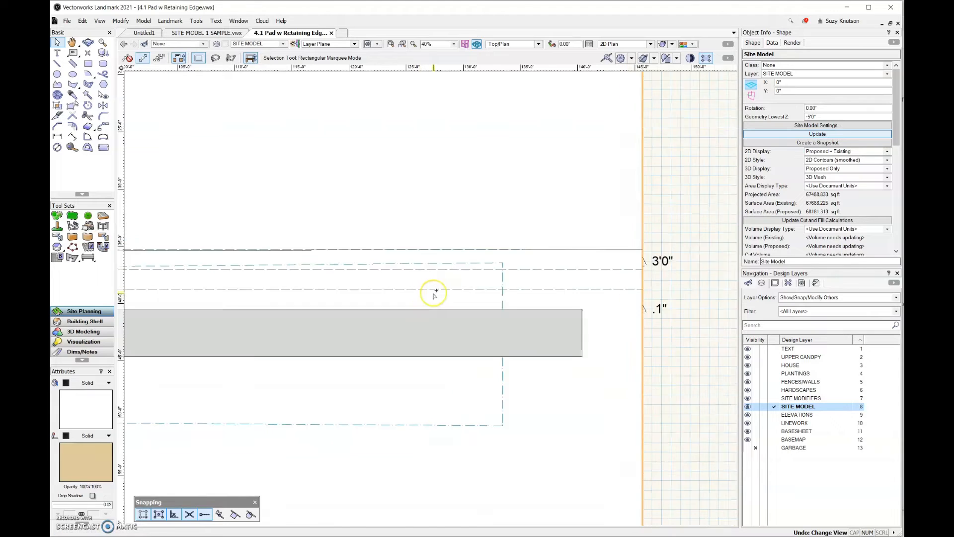
{"action": "key", "text": "5"}
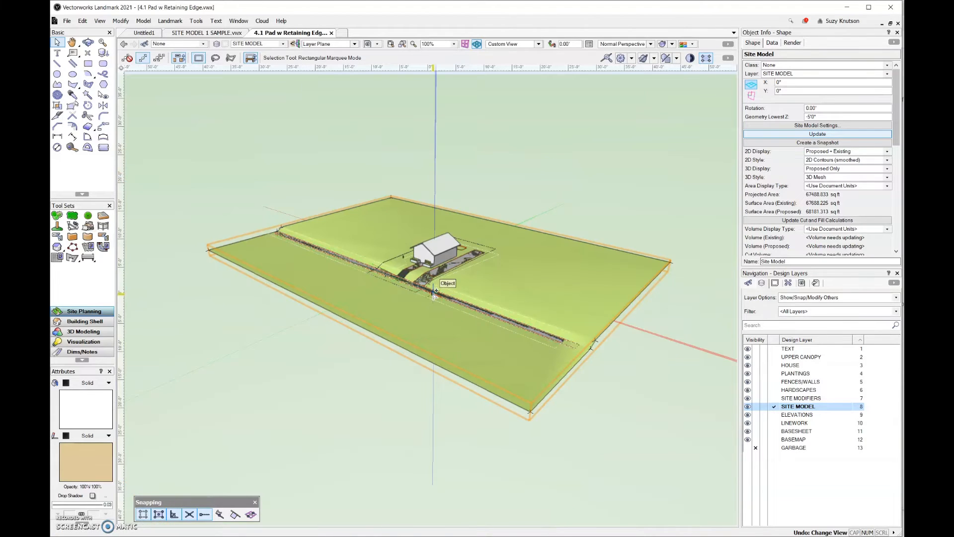
{"action": "key", "text": "0"}
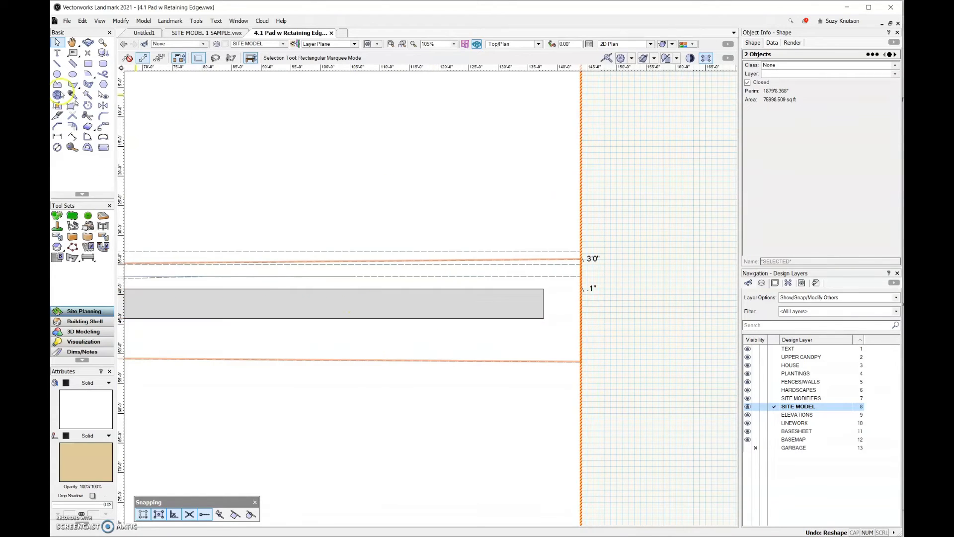
{"action": "scroll", "coordinate": [486, 192], "scroll_direction": "down", "scroll_amount": 3}
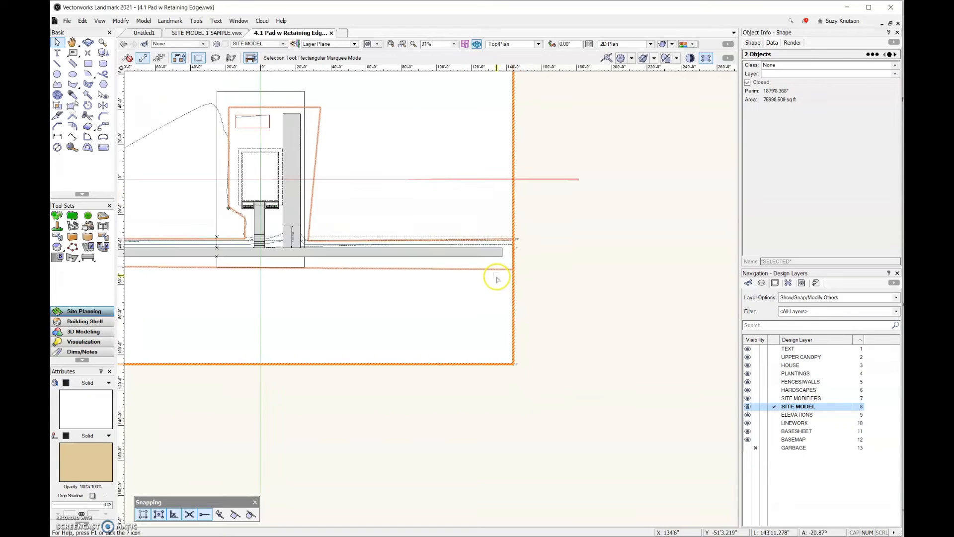
Draw a small four-sided Grade Limits modifier in the open area east of the house, starting at about X 68'8", Y 34'.
{"action": "left_click", "coordinate": [418, 191]}
{"action": "left_click", "coordinate": [426, 161]}
{"action": "left_click", "coordinate": [489, 149]}
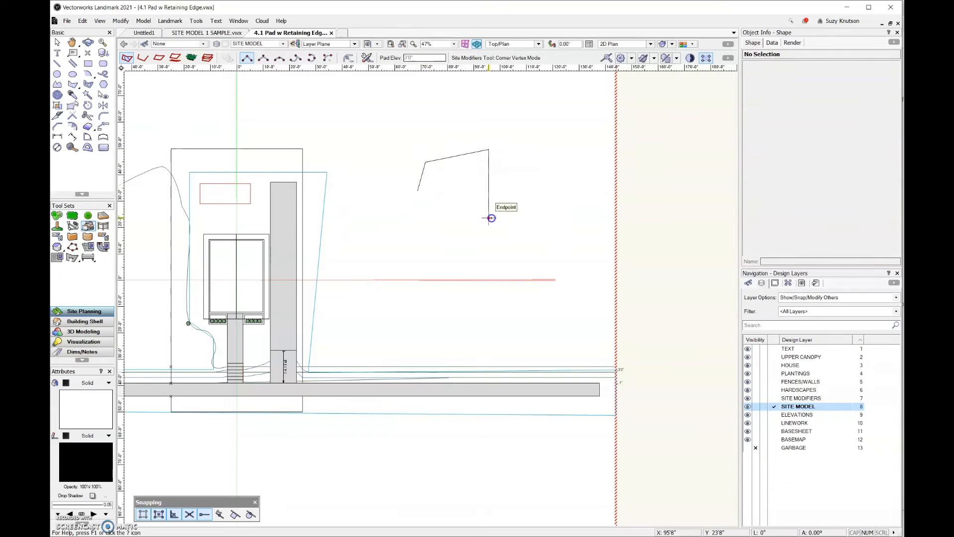
{"action": "left_click", "coordinate": [489, 217]}
{"action": "left_click", "coordinate": [418, 190]}
Draw a larger five-sided Grade Limits modifier around the small one, starting at about X 51'10", Y 29'2".
{"action": "left_click", "coordinate": [374, 203]}
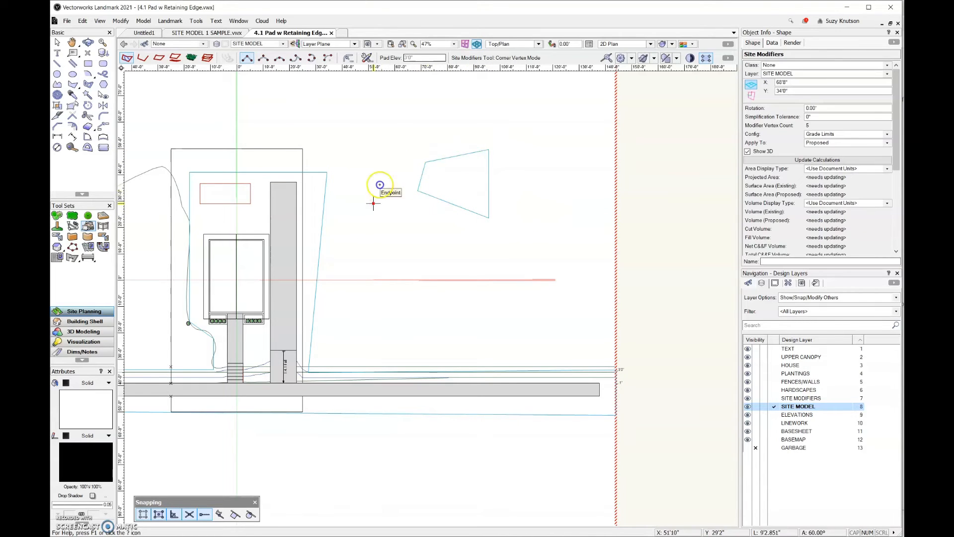
{"action": "left_click", "coordinate": [405, 126]}
{"action": "left_click", "coordinate": [503, 117]}
{"action": "left_click", "coordinate": [523, 227]}
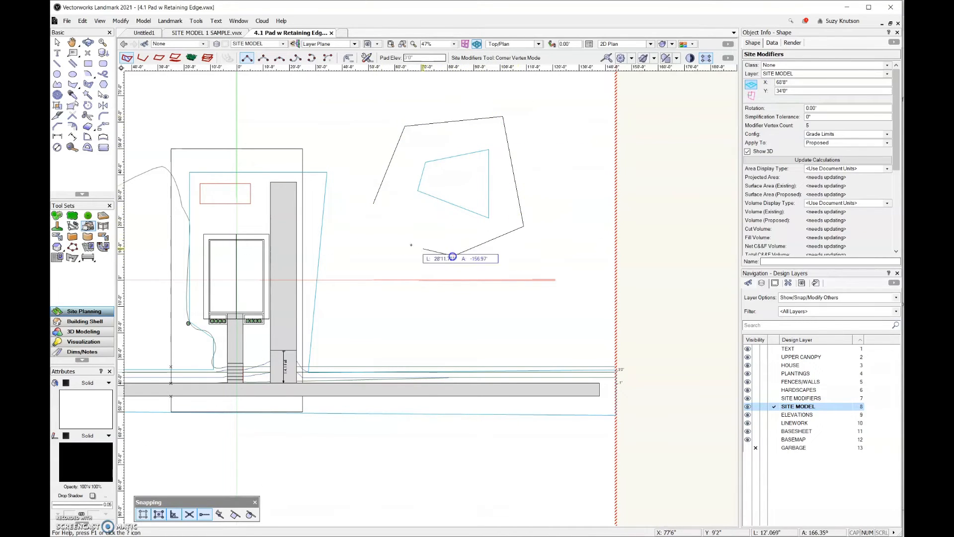
{"action": "left_click", "coordinate": [453, 256]}
{"action": "left_click", "coordinate": [373, 203]}
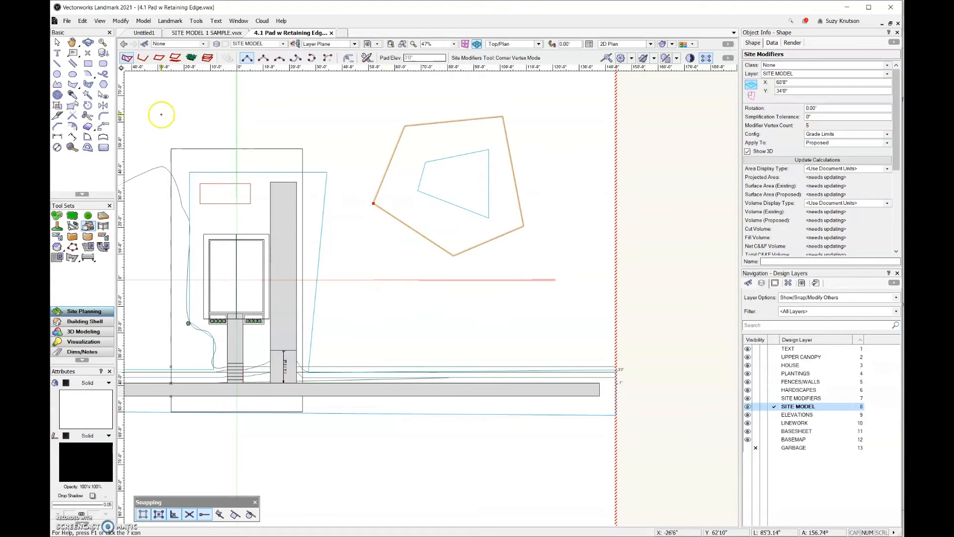
Orbit to a 3D view, update the site model with the nested grade limits, and check its modifier conflict count.
{"action": "left_click", "coordinate": [88, 42]}
{"action": "left_click_drag", "start_coordinate": [518, 367], "coordinate": [473, 164]}
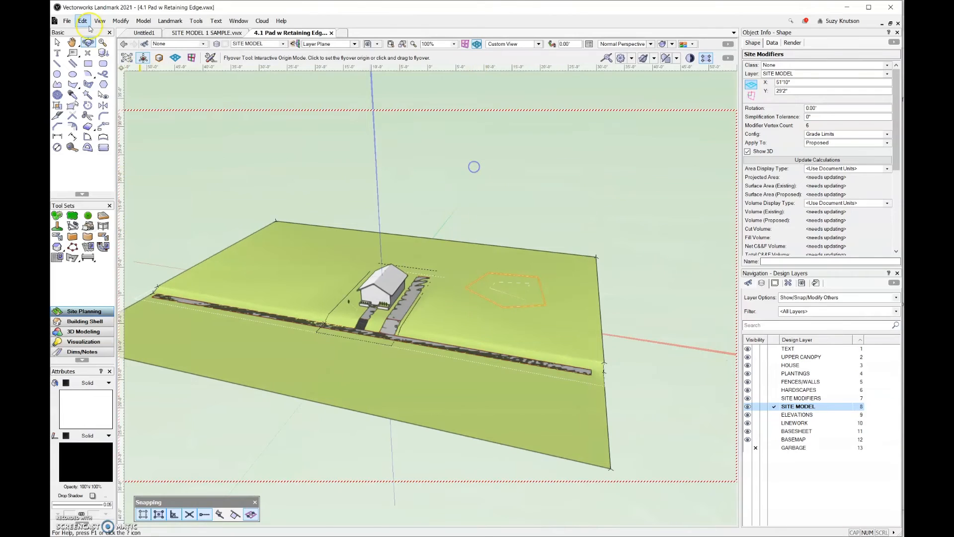
{"action": "left_click", "coordinate": [57, 43]}
{"action": "left_click", "coordinate": [580, 324]}
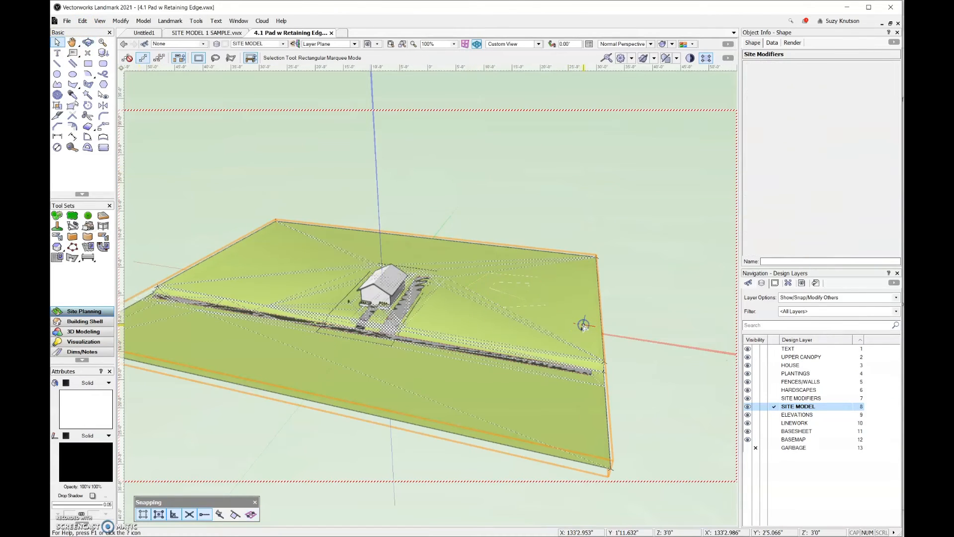
{"action": "left_click", "coordinate": [753, 134]}
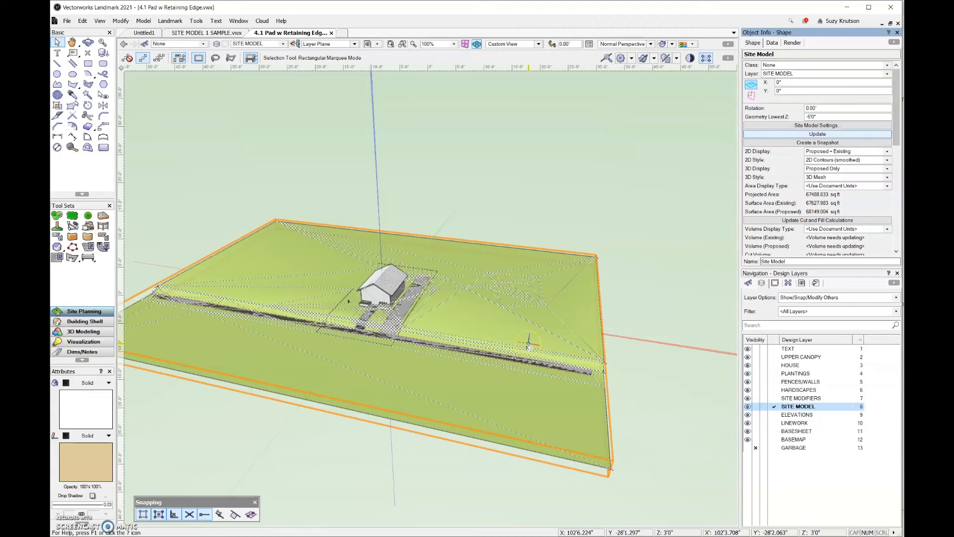
{"action": "scroll", "coordinate": [497, 306], "scroll_direction": "up", "scroll_amount": 5}
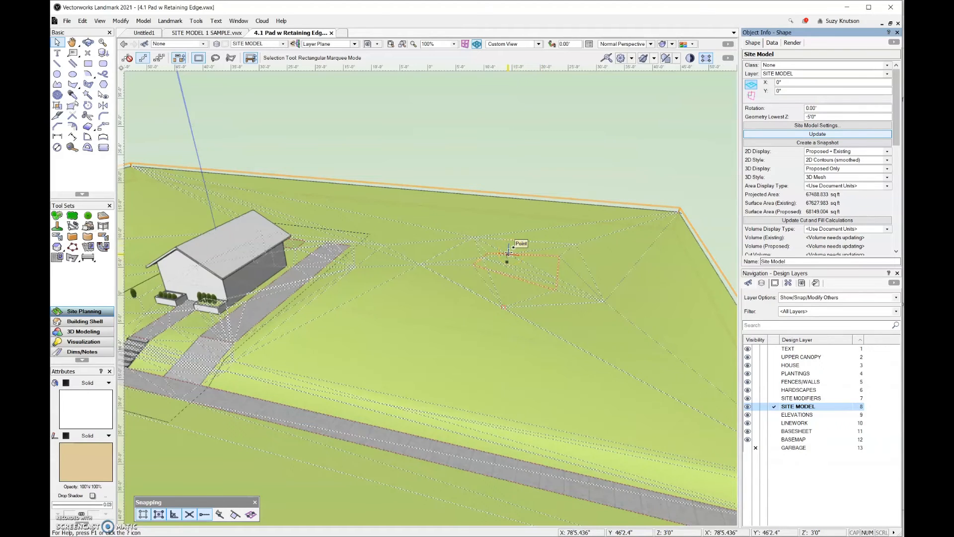
{"action": "left_click_drag", "start_coordinate": [897, 128], "coordinate": [900, 183]}
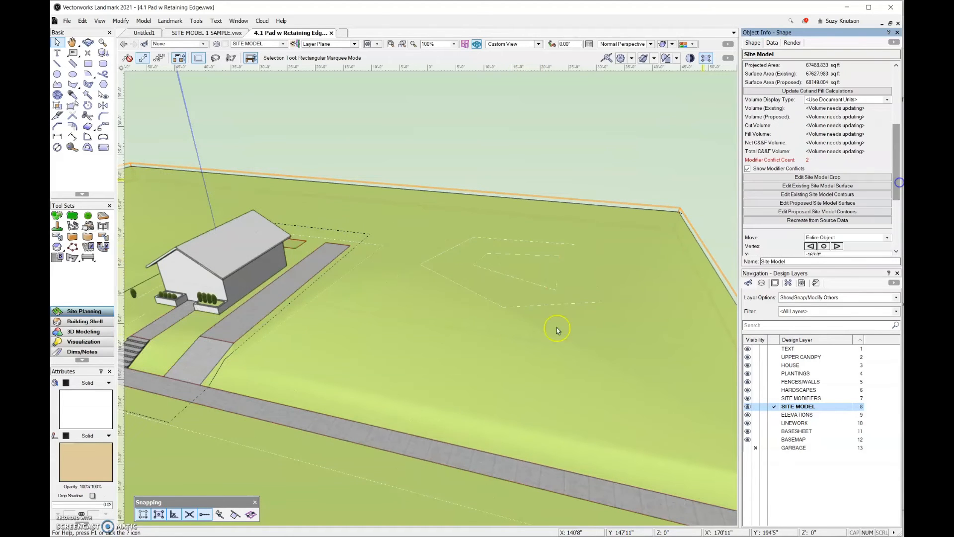
Return to Top/Plan view and delete both nested trial Grade Limits polygons east of the house.
{"action": "left_click", "coordinate": [346, 146]}
{"action": "key", "text": "F5"}
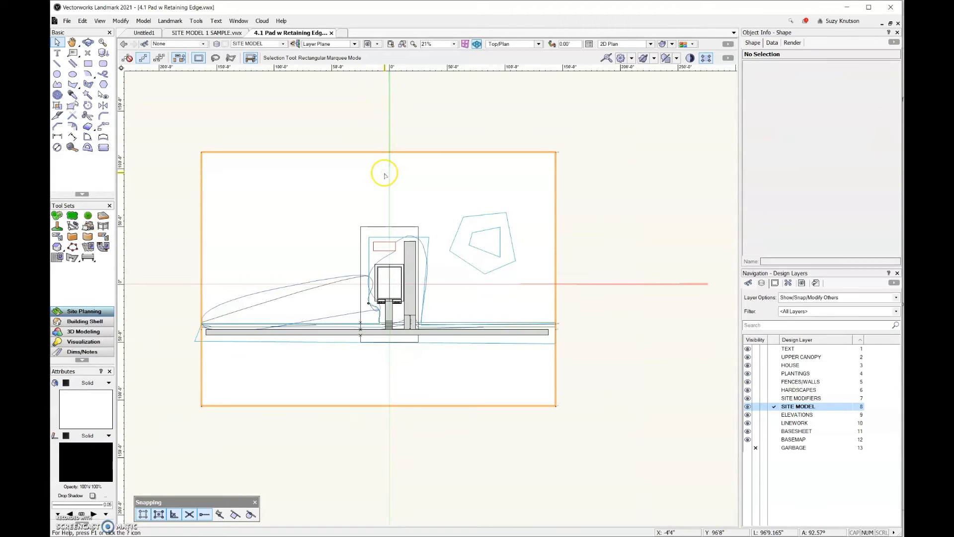
{"action": "left_click", "coordinate": [500, 242]}
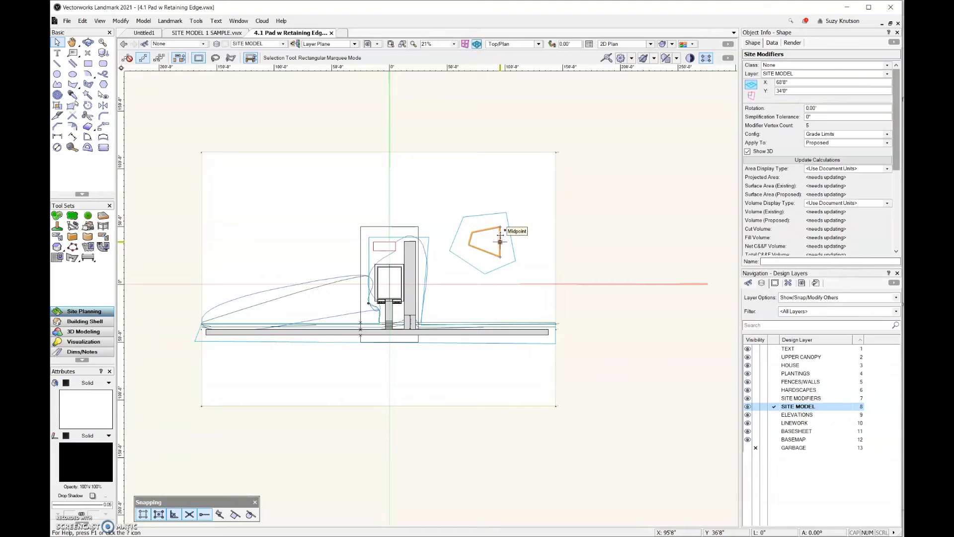
{"action": "key", "text": "Delete"}
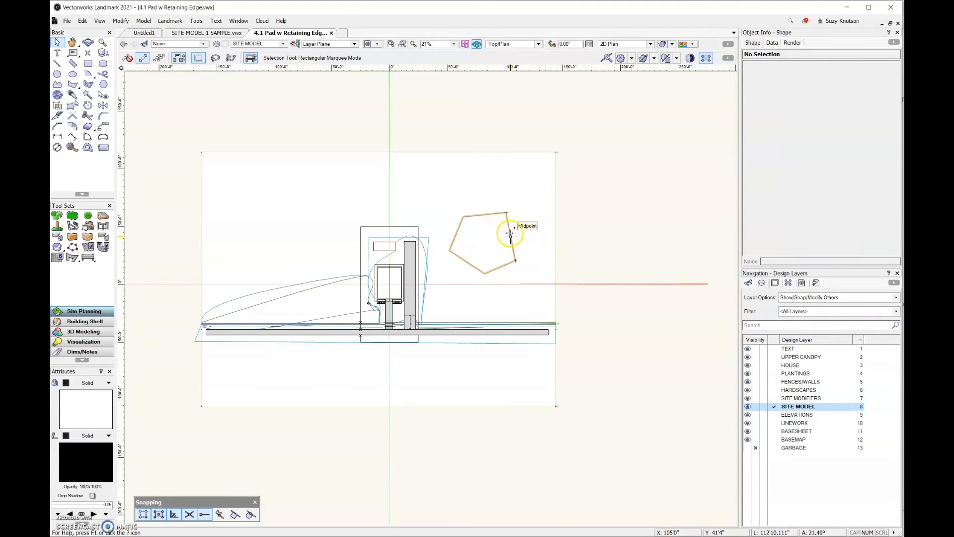
{"action": "left_click", "coordinate": [510, 234]}
{"action": "key", "text": "Delete"}
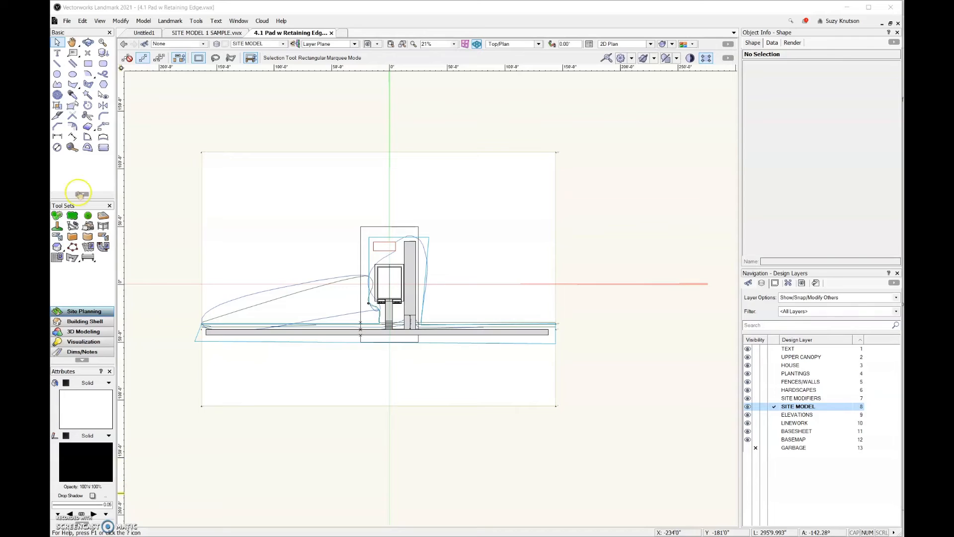
Reshape the main grade limits by adding a vertex on the edge east of the driveway, pulled outward to about X 66 feet.
{"action": "left_click", "coordinate": [73, 106]}
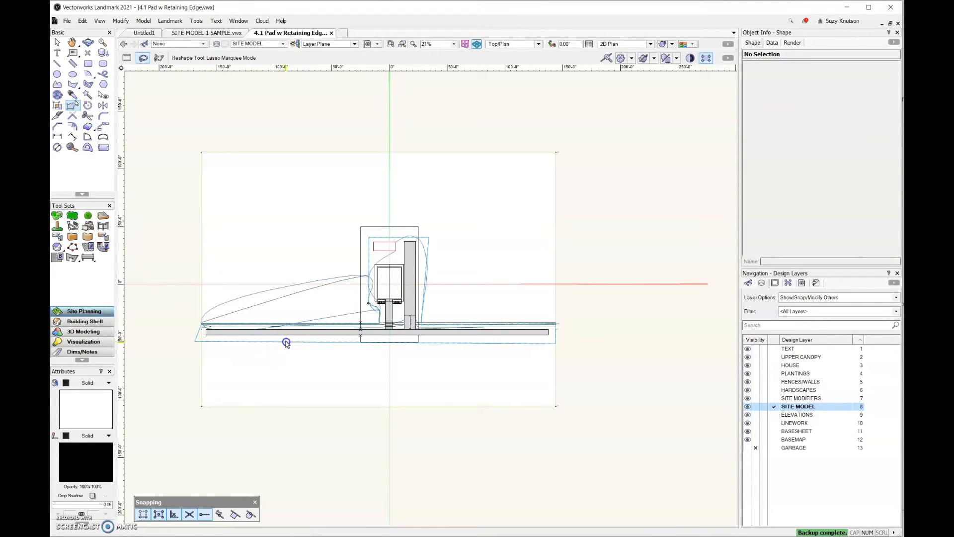
{"action": "left_click", "coordinate": [286, 343]}
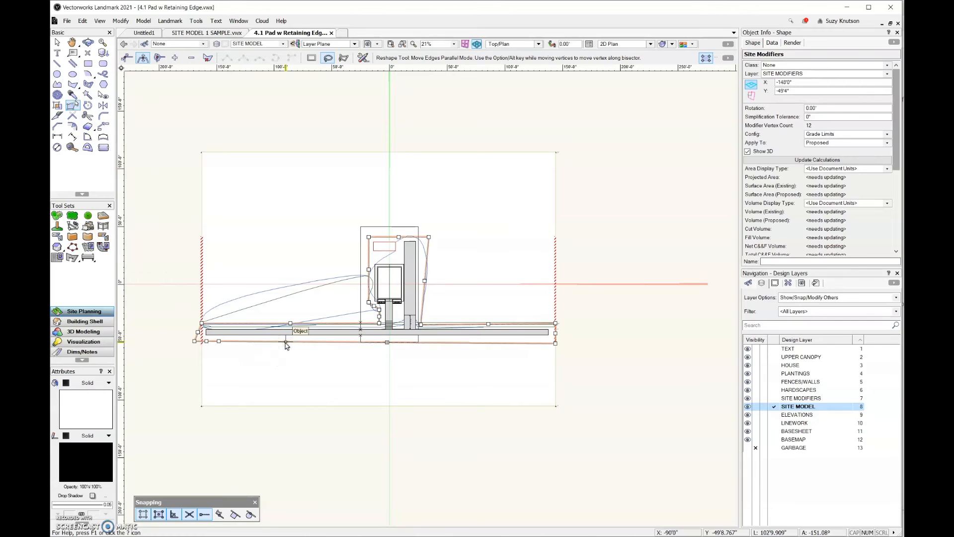
{"action": "left_click", "coordinate": [175, 58]}
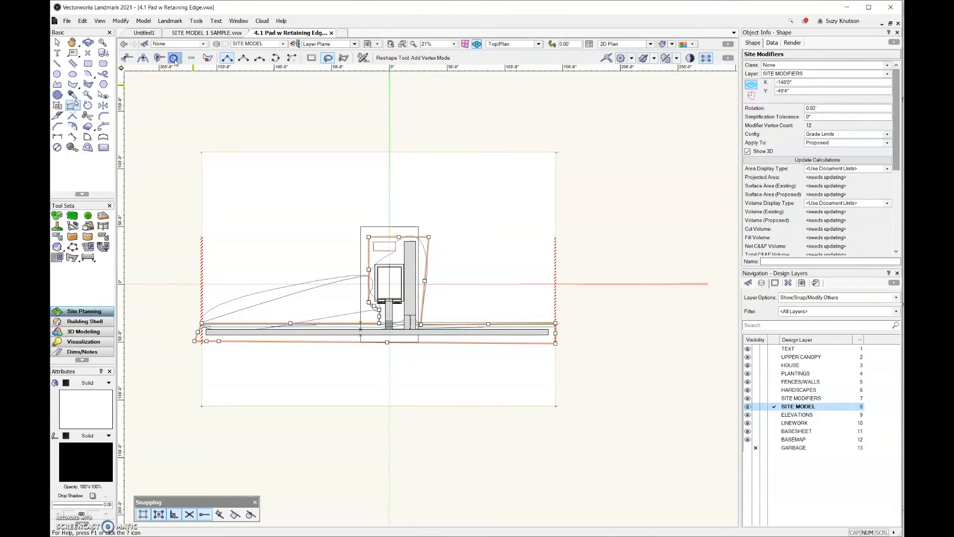
{"action": "left_click_drag", "start_coordinate": [426, 282], "coordinate": [465, 281]}
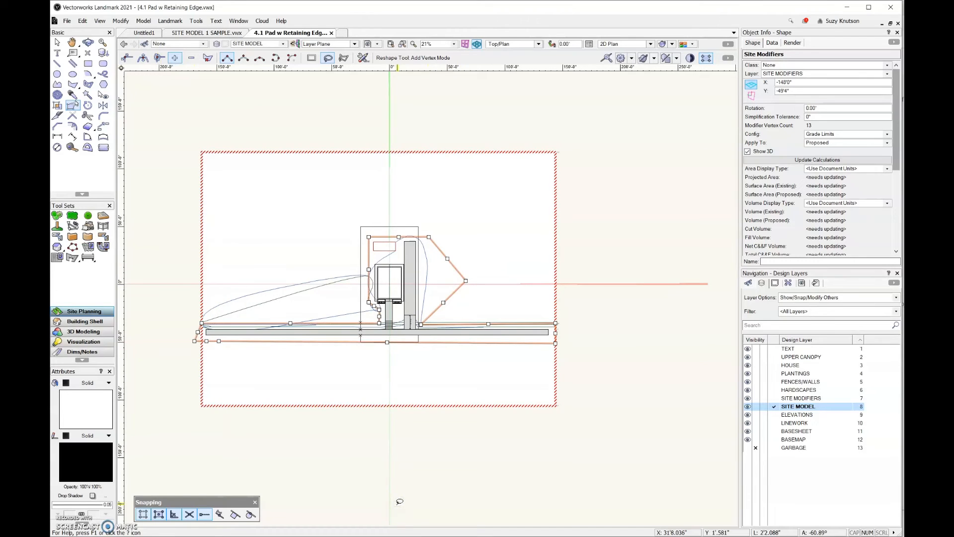
Show the front of the house close up in 3D and hide the FENCES/WALLS design layer.
{"action": "left_click", "coordinate": [88, 42]}
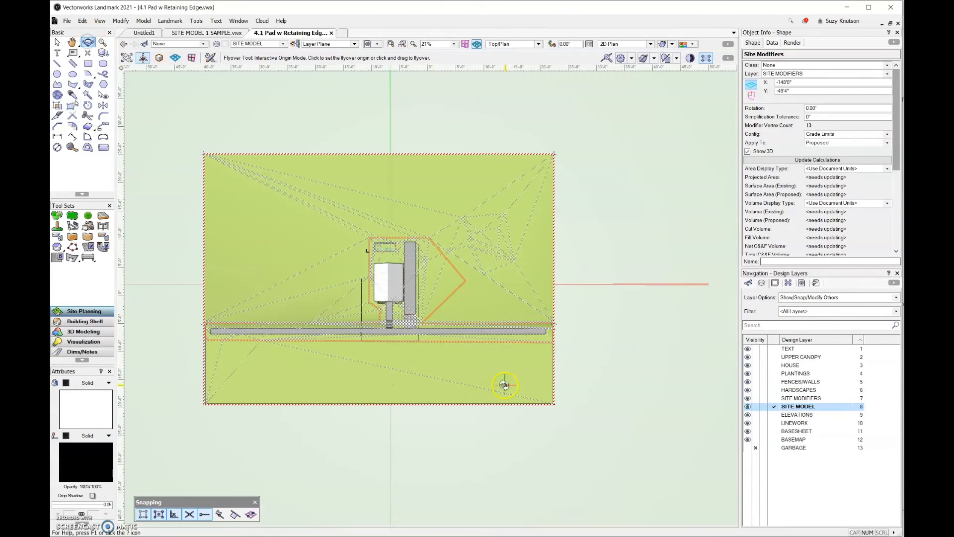
{"action": "left_click_drag", "start_coordinate": [505, 384], "coordinate": [230, 284]}
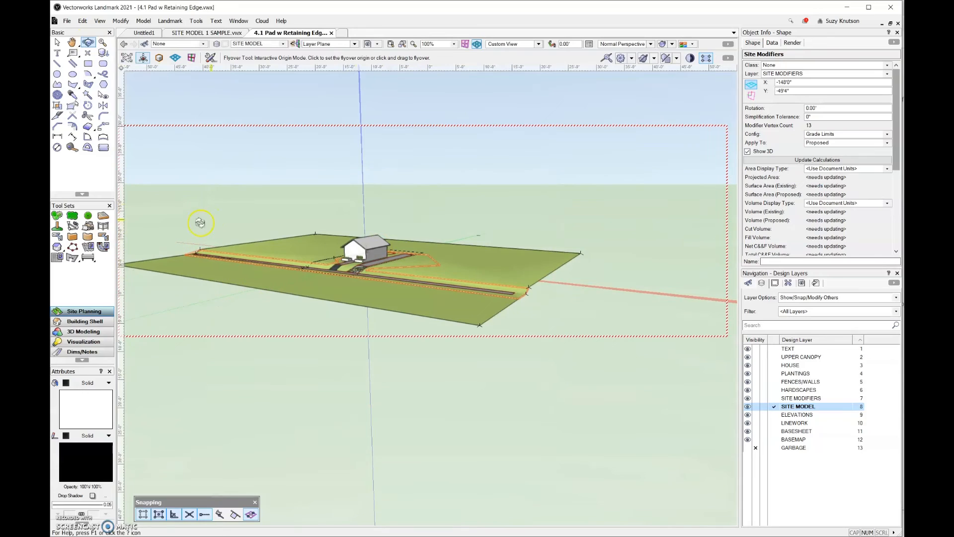
{"action": "left_click_drag", "start_coordinate": [352, 258], "coordinate": [340, 273]}
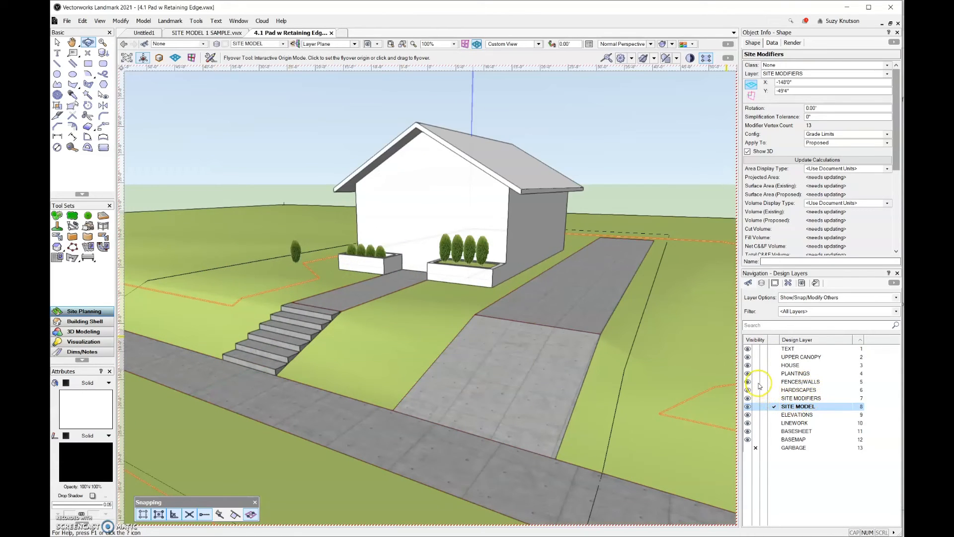
{"action": "left_click", "coordinate": [756, 381]}
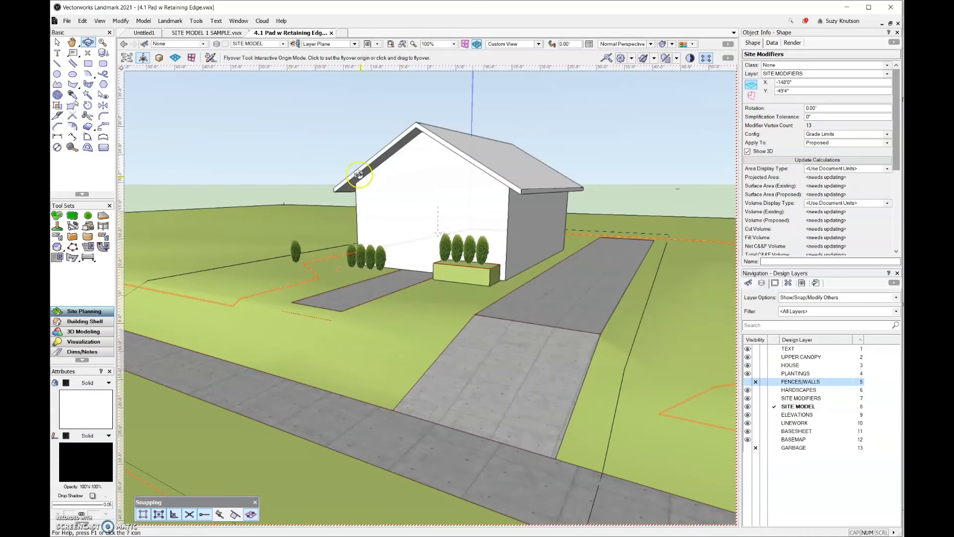
Select the Pad with Retaining Edge modifier under the east shrub planter and raise the lower front corner vertex nearest the walkway.
{"action": "left_click", "coordinate": [57, 42]}
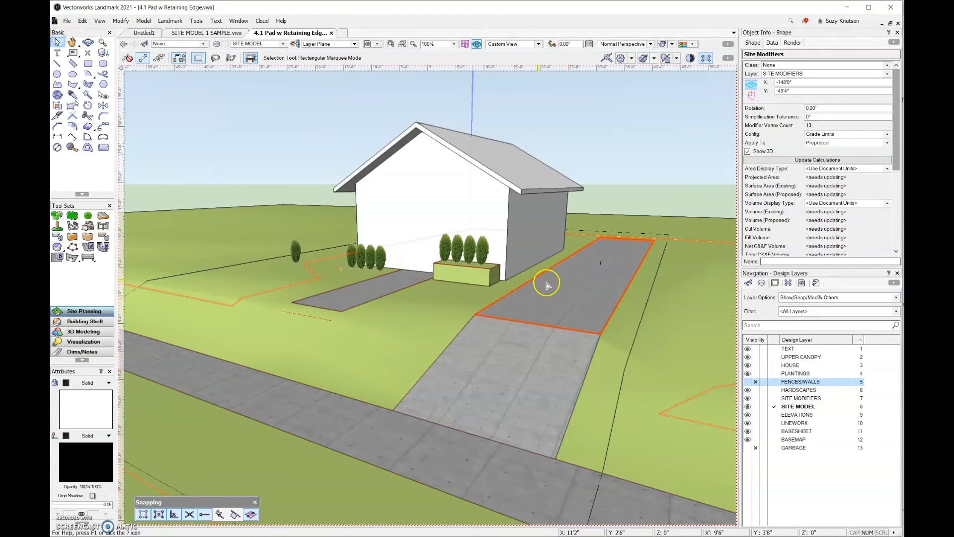
{"action": "left_click", "coordinate": [490, 266]}
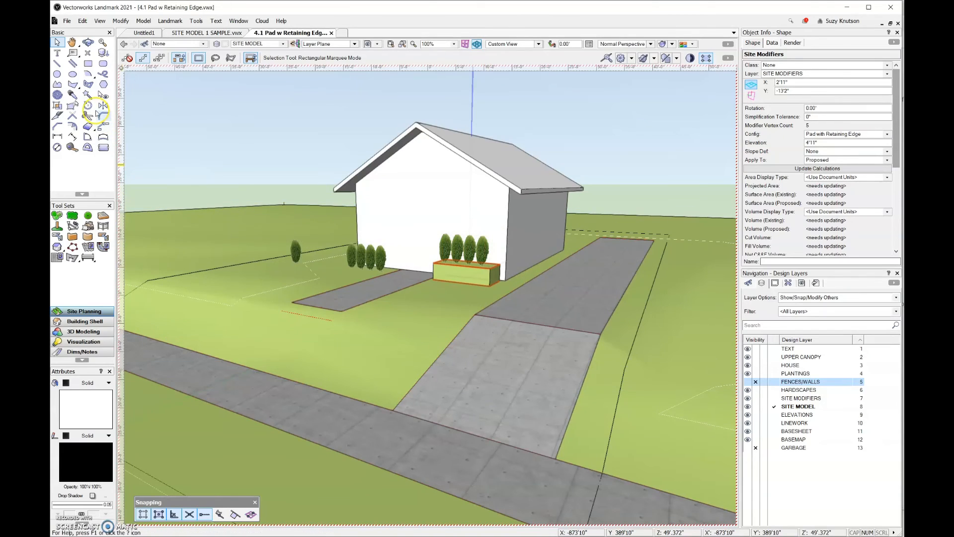
{"action": "left_click", "coordinate": [73, 105]}
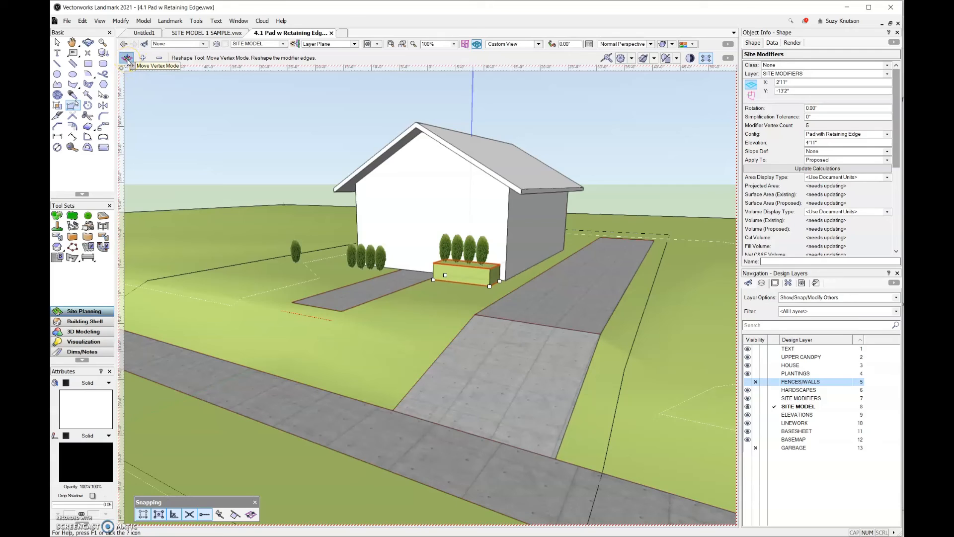
{"action": "left_click", "coordinate": [490, 287]}
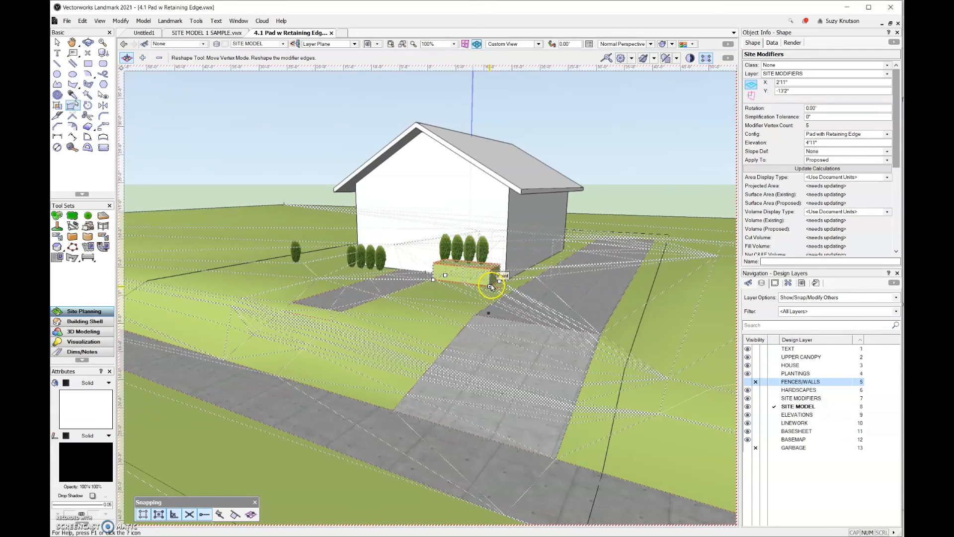
{"action": "scroll", "coordinate": [417, 277], "scroll_direction": "up", "scroll_amount": 4}
{"action": "left_click", "coordinate": [455, 274]}
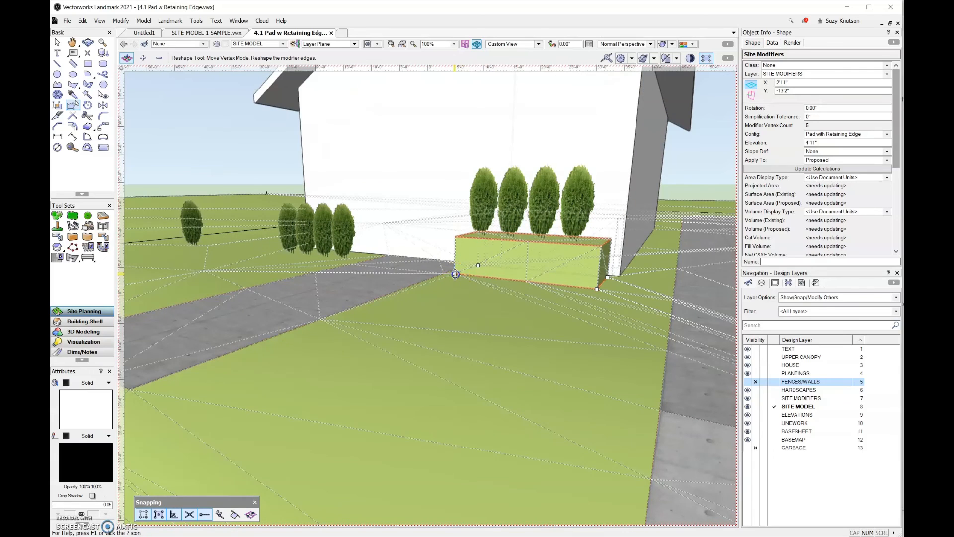
{"action": "left_click", "coordinate": [454, 257]}
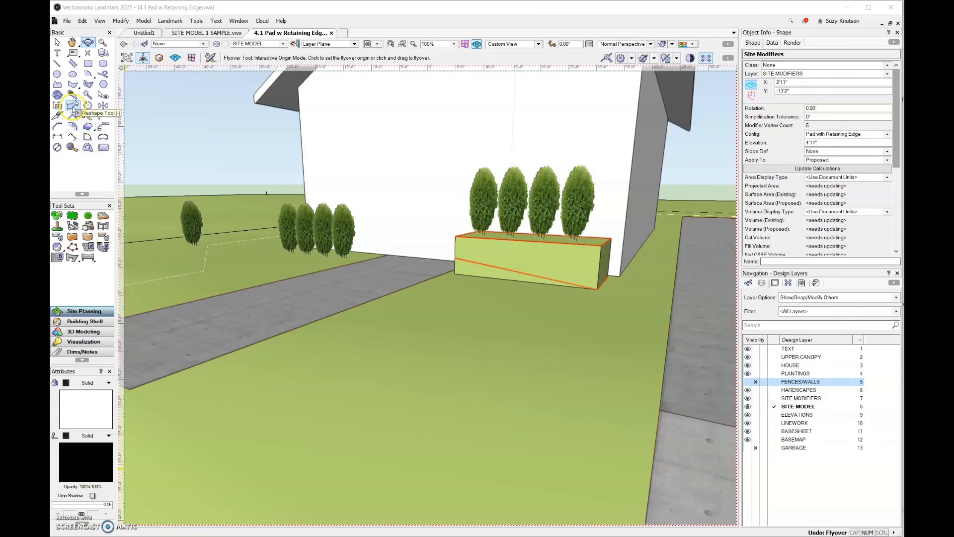
Reactivate the Reshape tool's Move Vertex mode on the planter's retaining pad and show its outline in Top/Plan view.
{"action": "left_click", "coordinate": [73, 106]}
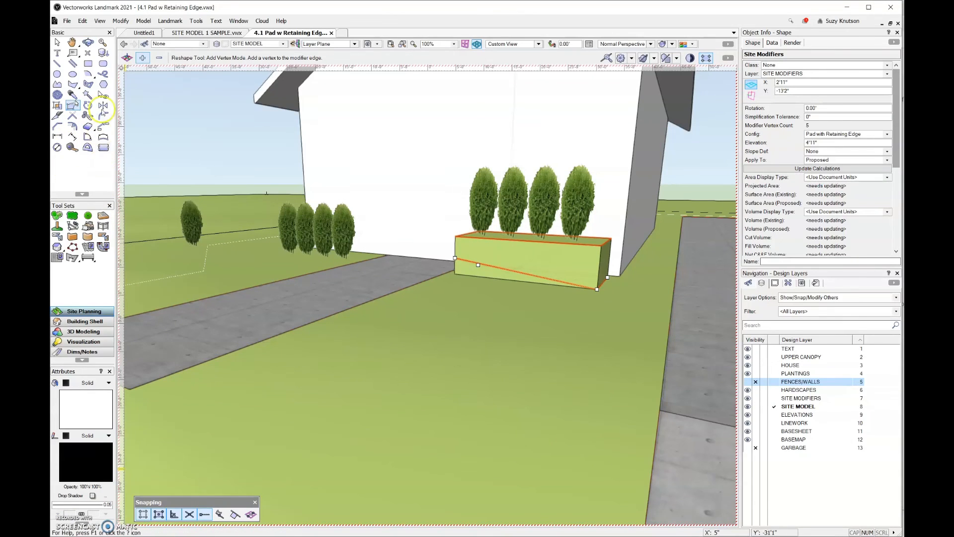
{"action": "left_click", "coordinate": [124, 58]}
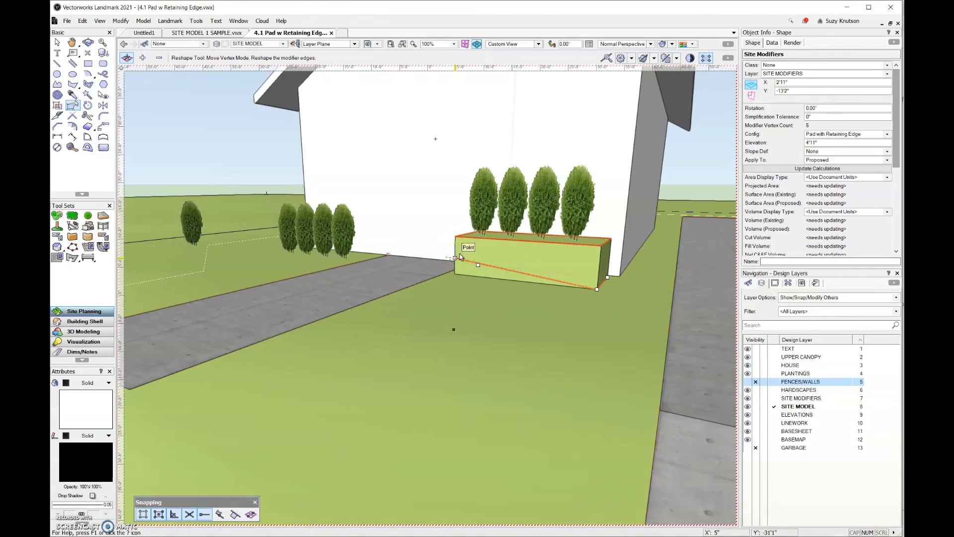
{"action": "key", "text": "F5"}
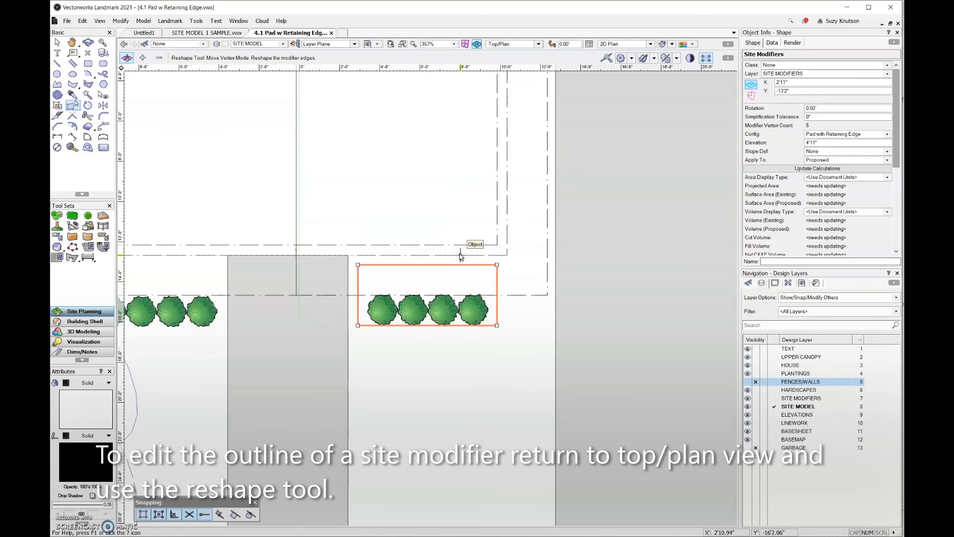